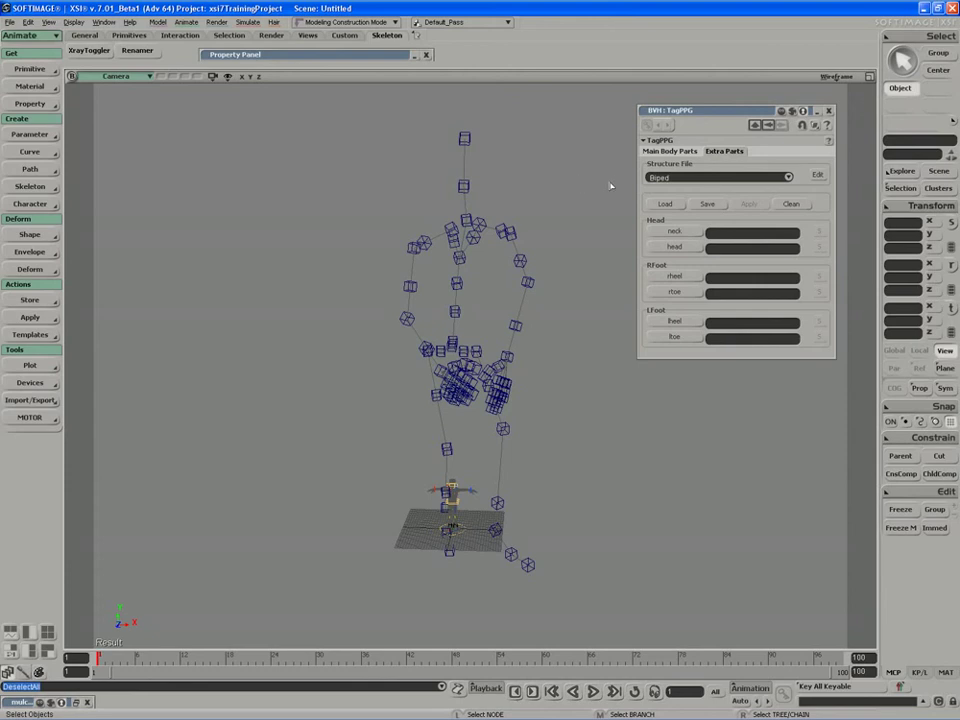
Step: Set the BVH tag structure file to BipedFootRoll and display the main body part slots
left_click(681, 178)
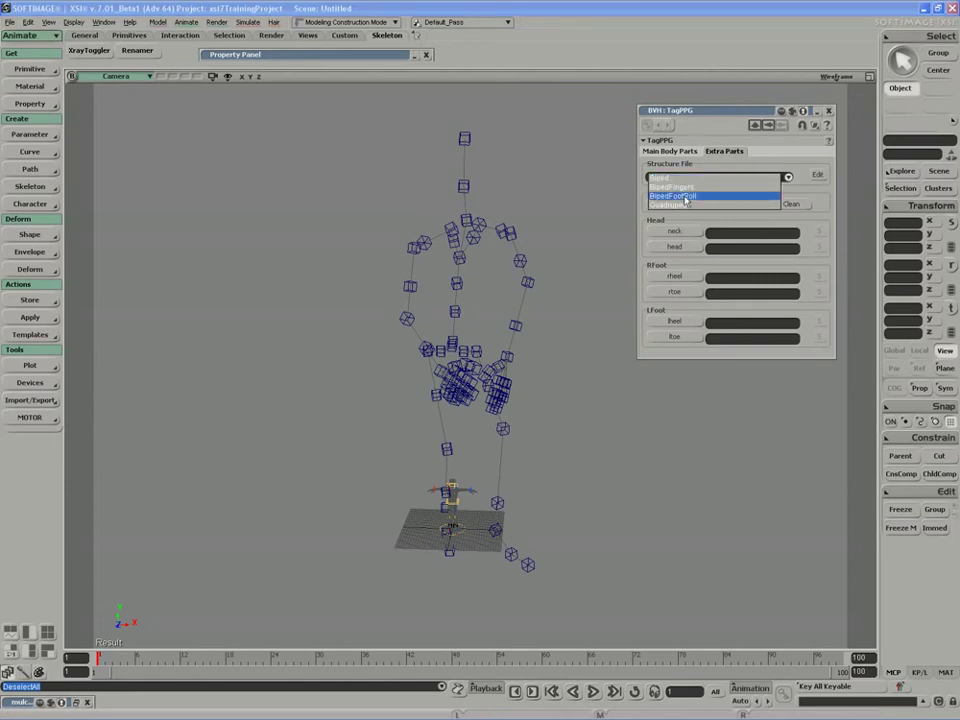
left_click(684, 196)
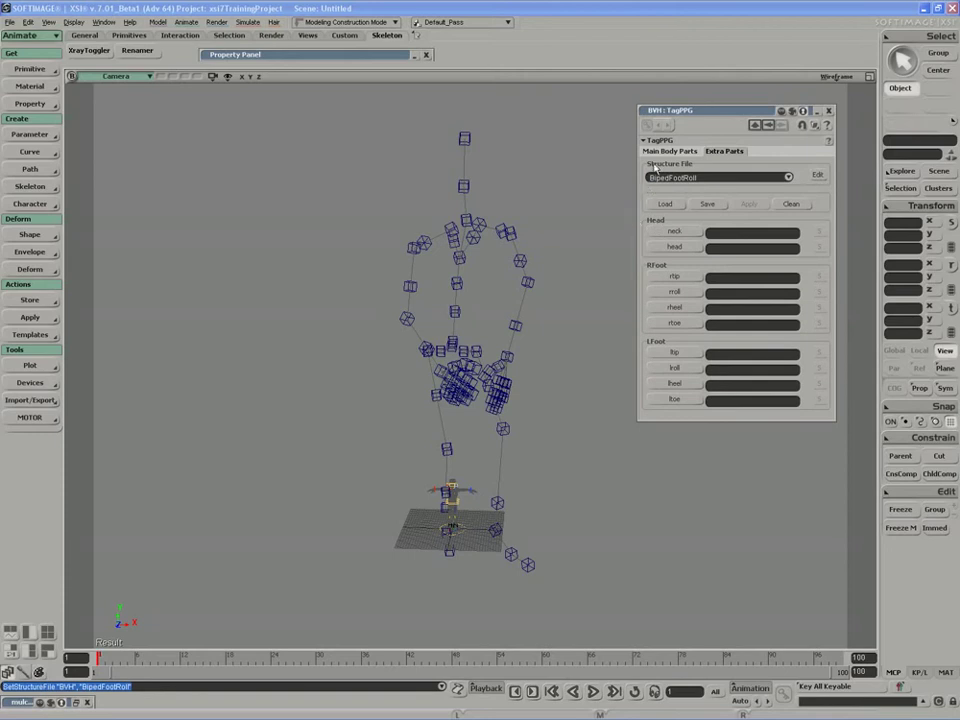
left_click(657, 150)
left_click_drag(727, 110, 763, 102)
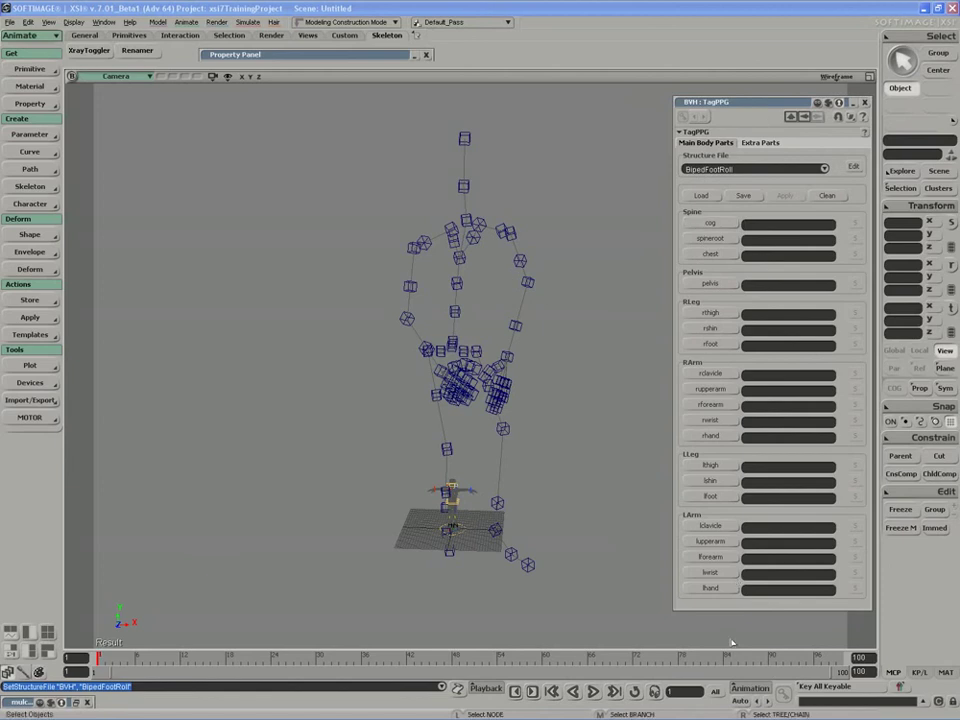
Step: Collapse the TagPPG property window and park it above the viewport, clear of the skeleton
key("s")
mouse_move(527, 414)
right_mouse_down()
mouse_move(519, 401)
mouse_move(572, 392)
mouse_move(512, 408)
right_mouse_up()
double_click(782, 104)
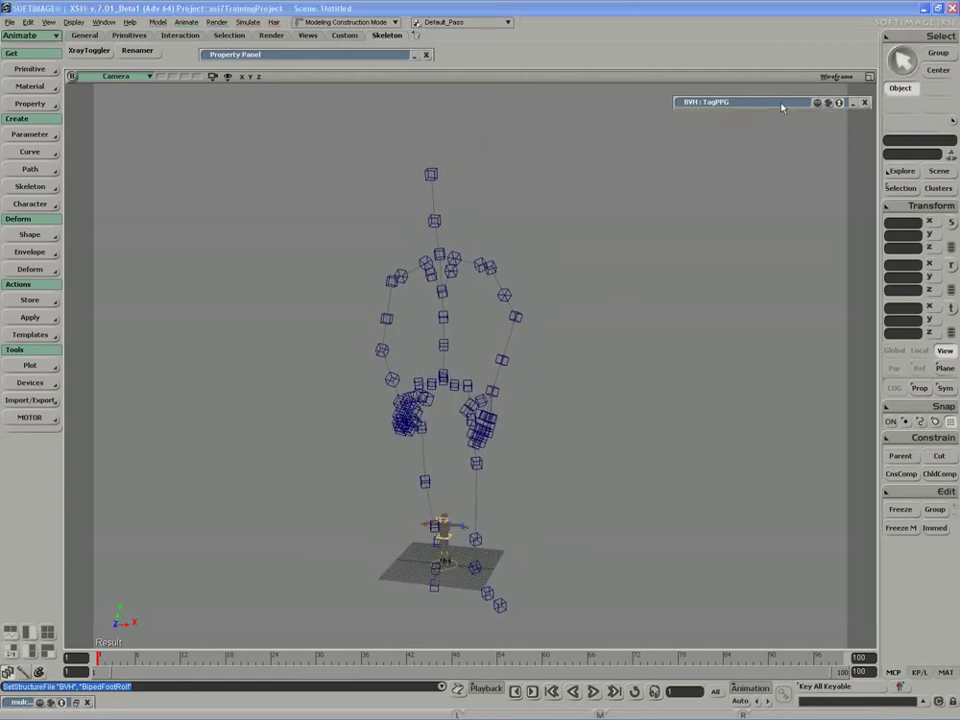
left_click_drag(782, 104, 760, 55)
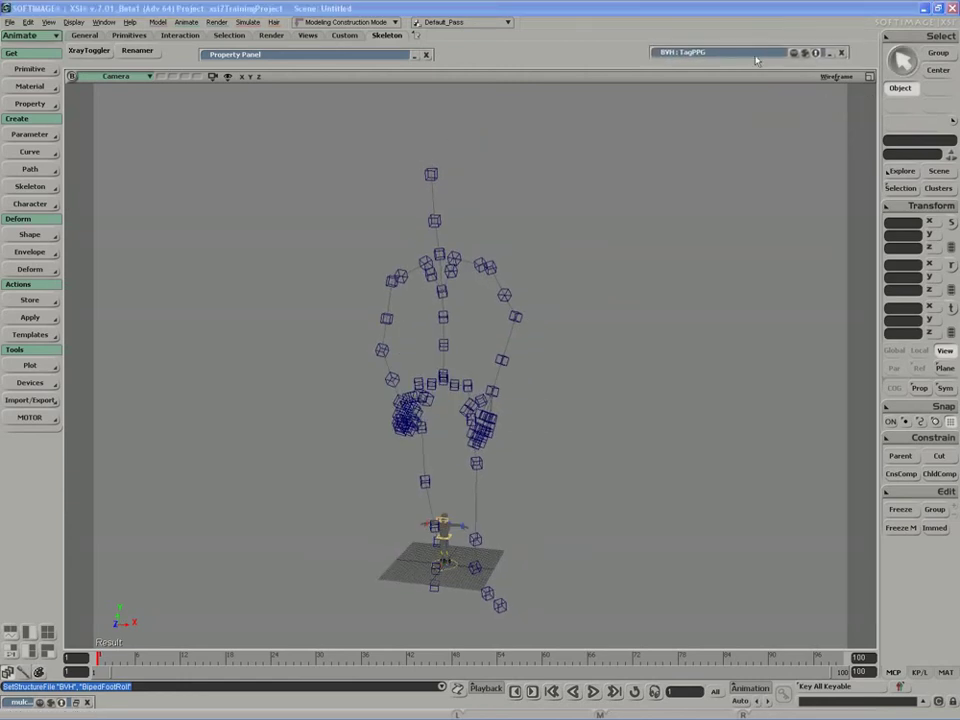
Step: Reset the rotation of the BVH Hips node
left_click(897, 208)
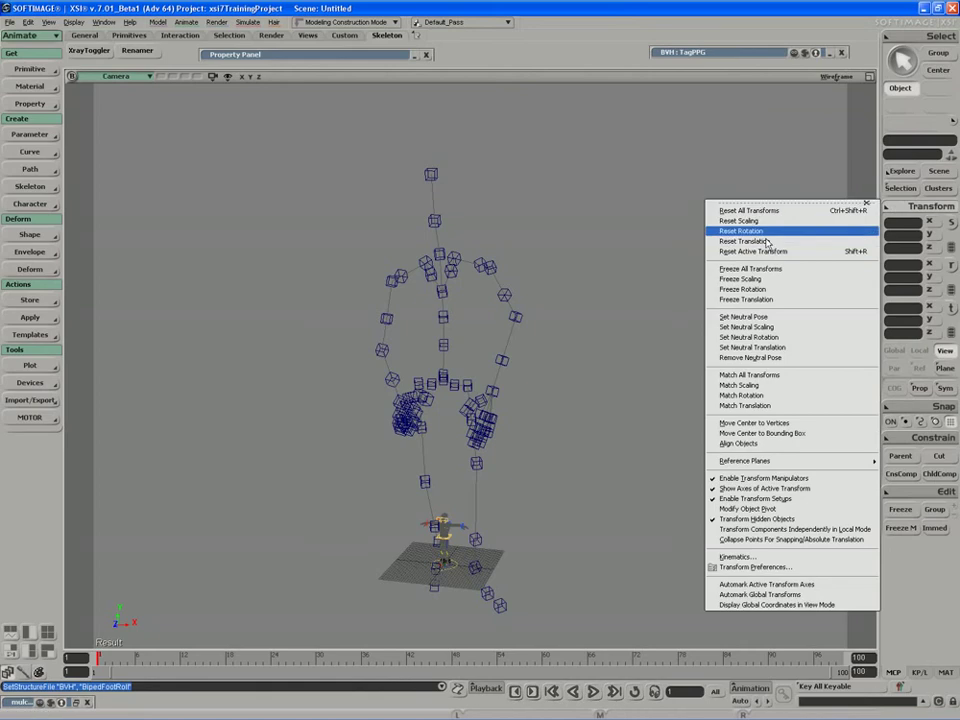
left_click(594, 301)
key("s")
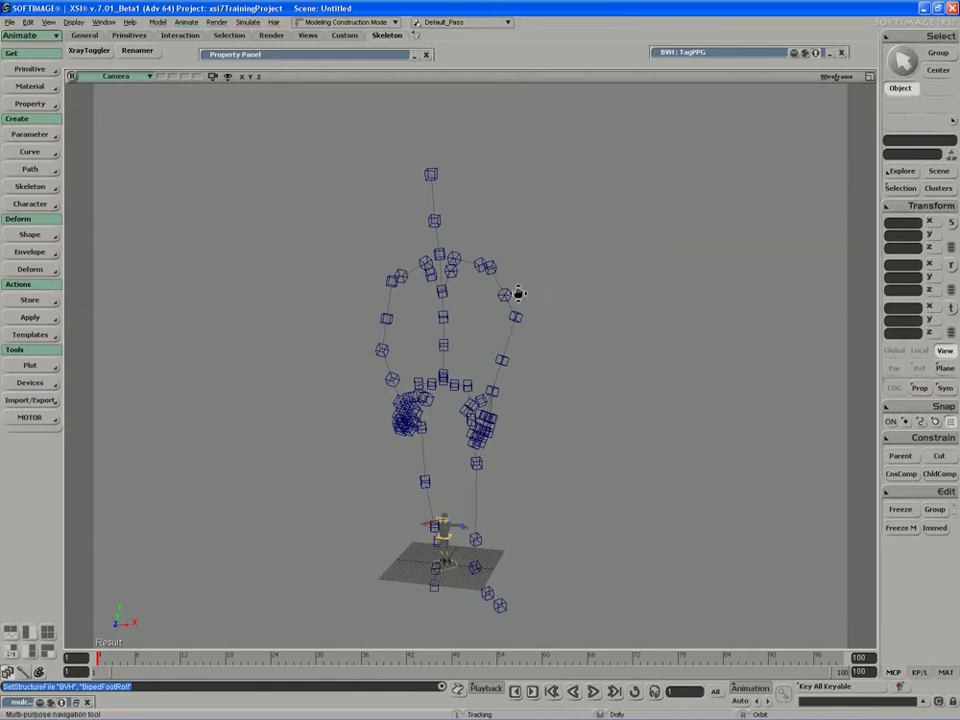
left_click_drag(519, 294, 545, 322)
middle_click_drag(545, 322, 448, 347)
right_click_drag(448, 347, 420, 336)
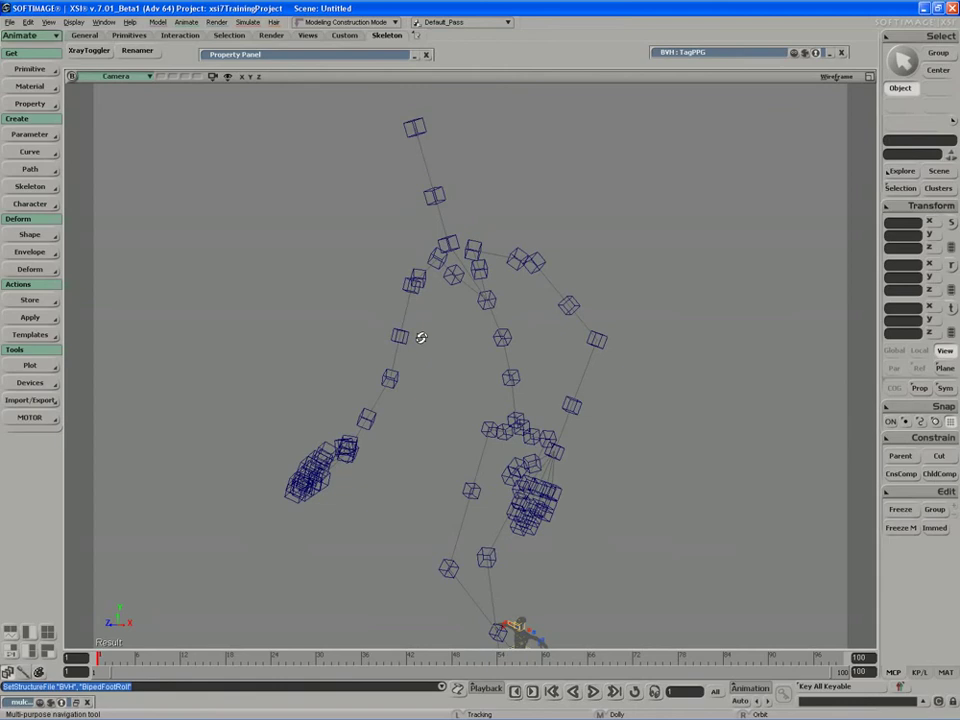
key("space")
right_click_drag(522, 432, 484, 405)
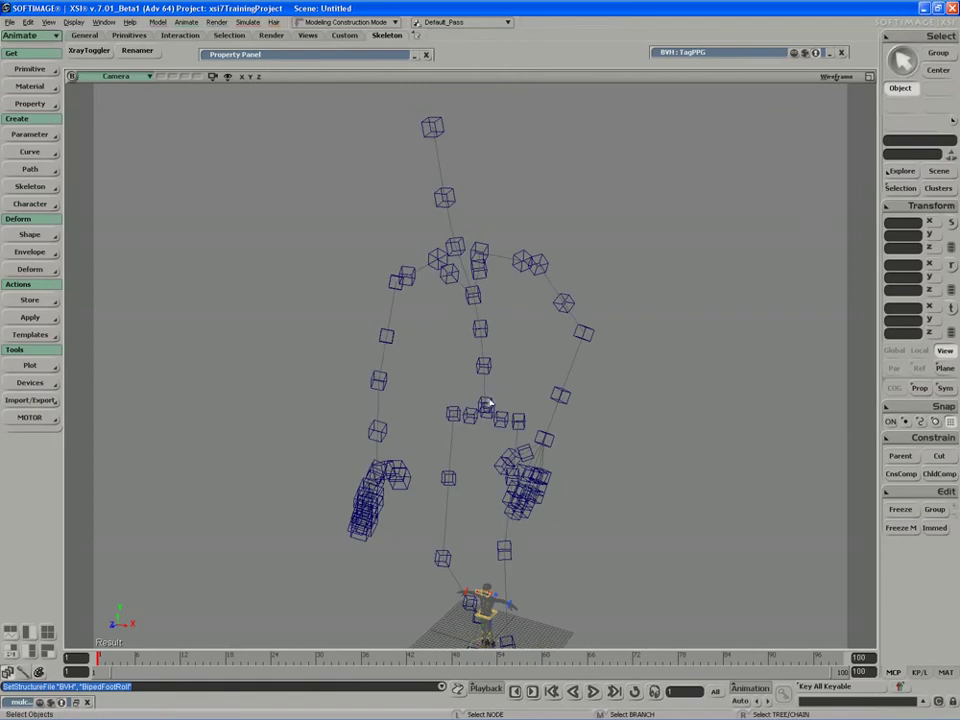
left_click(486, 408)
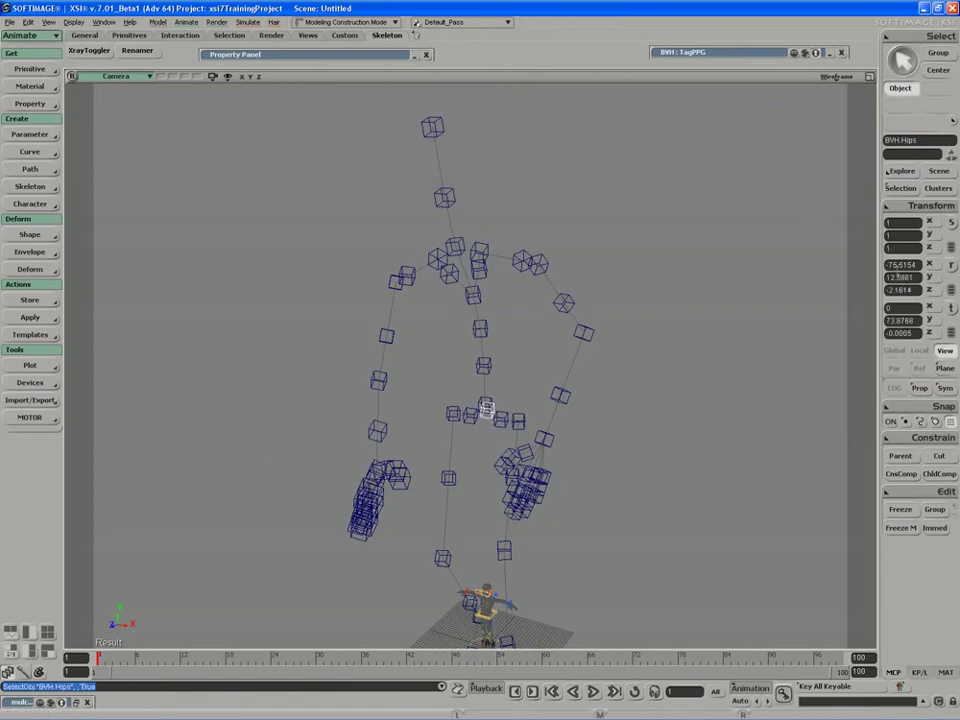
left_click(915, 205)
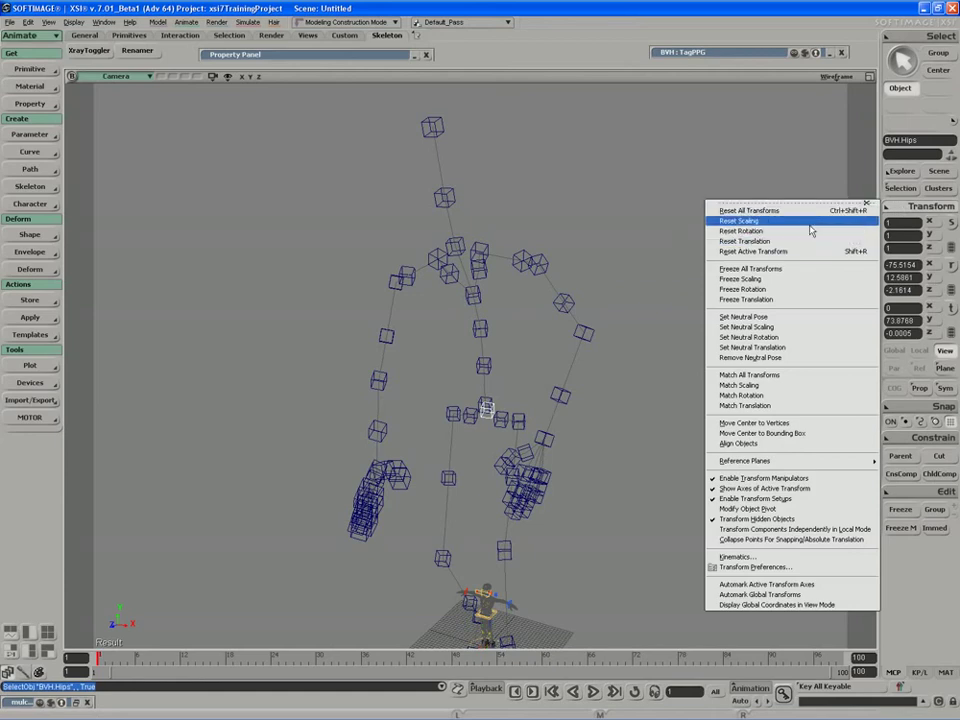
left_click(745, 231)
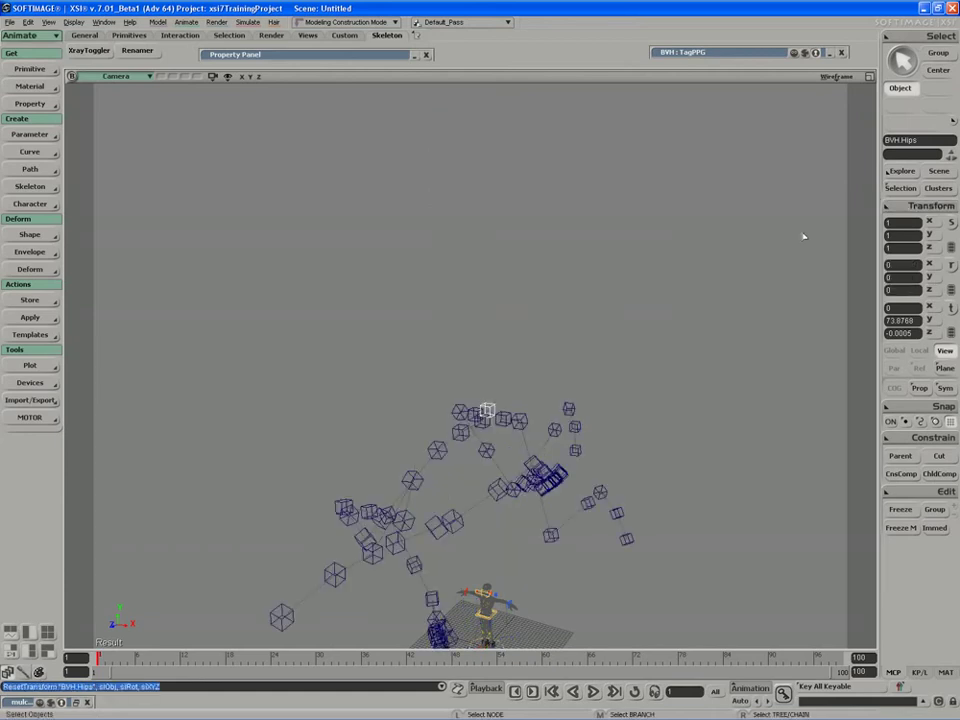
Step: Rotate the hips by -90 degrees about the global X axis to stand the skeleton upright
key("s")
middle_click_drag(642, 322, 621, 321)
right_click_drag(621, 321, 571, 324)
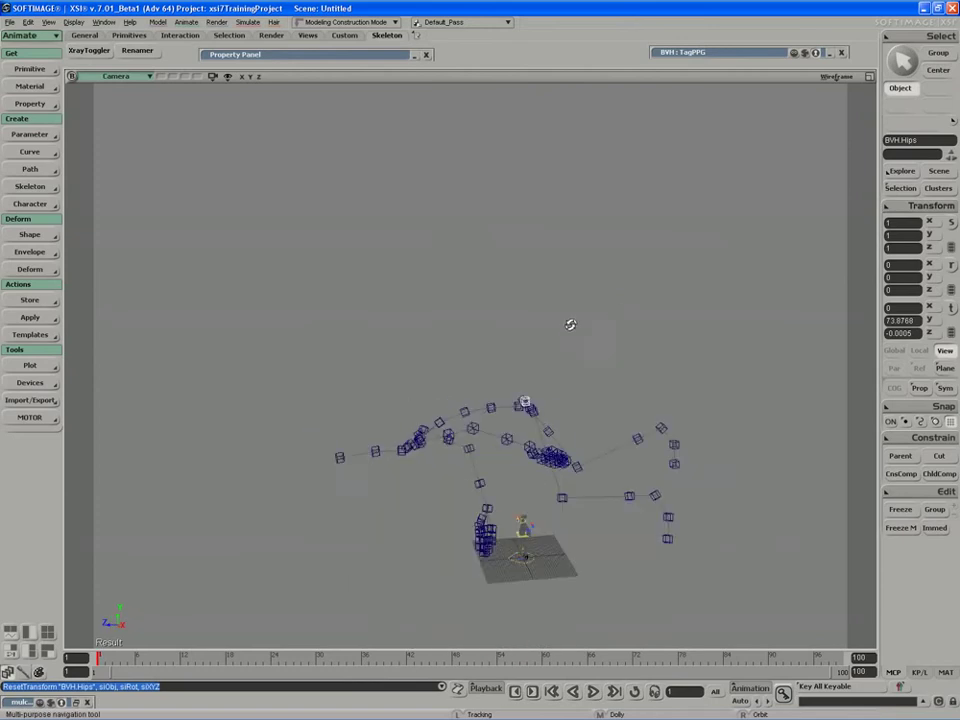
key("c")
left_click_drag(495, 343, 613, 355)
key("s")
right_click_drag(542, 347, 604, 339)
middle_click_drag(604, 339, 531, 358)
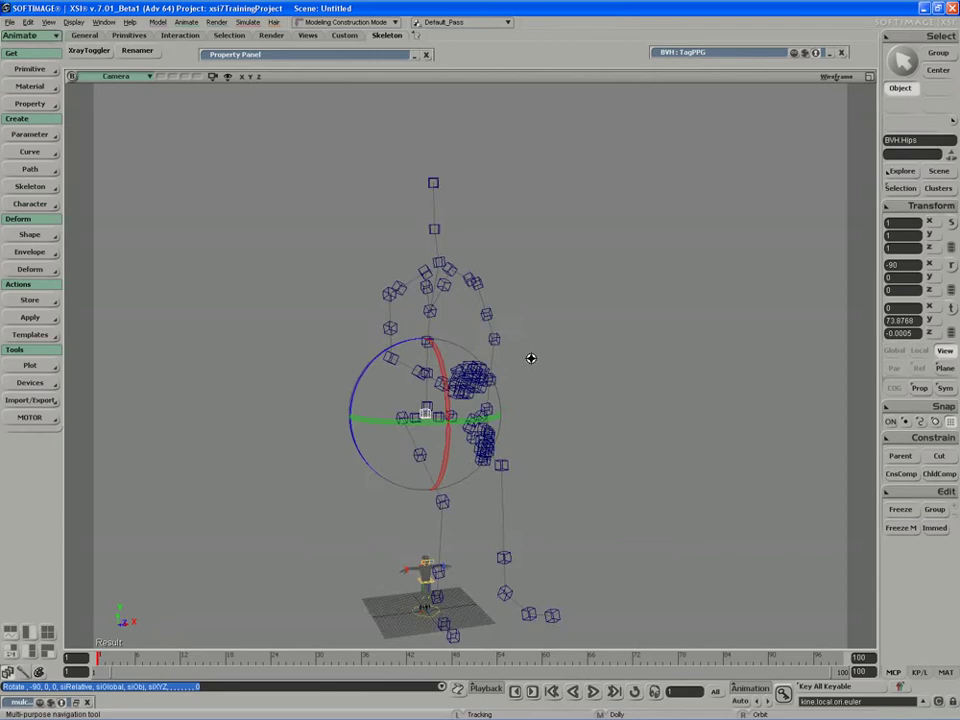
left_click_drag(531, 358, 546, 318)
right_click_drag(546, 318, 530, 284)
Step: Reset the rotation of the LeftUpLeg node so the left thigh hangs straight down
key("space")
left_click(514, 300)
key("s")
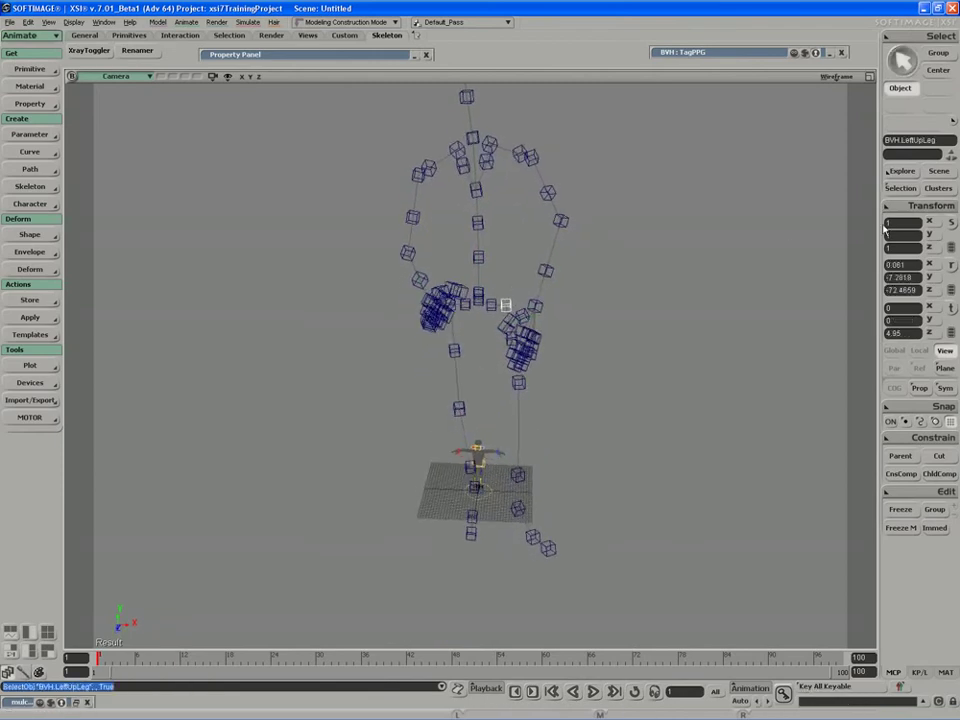
key("ctrl+shift+c")
key("s")
right_click_drag(664, 337, 634, 319)
Step: Reset the rotation of the RightUpLeg node so the right thigh hangs straight down
key("space")
middle_click(489, 314)
key("s")
right_click_drag(484, 316, 418, 317)
left_click(443, 319)
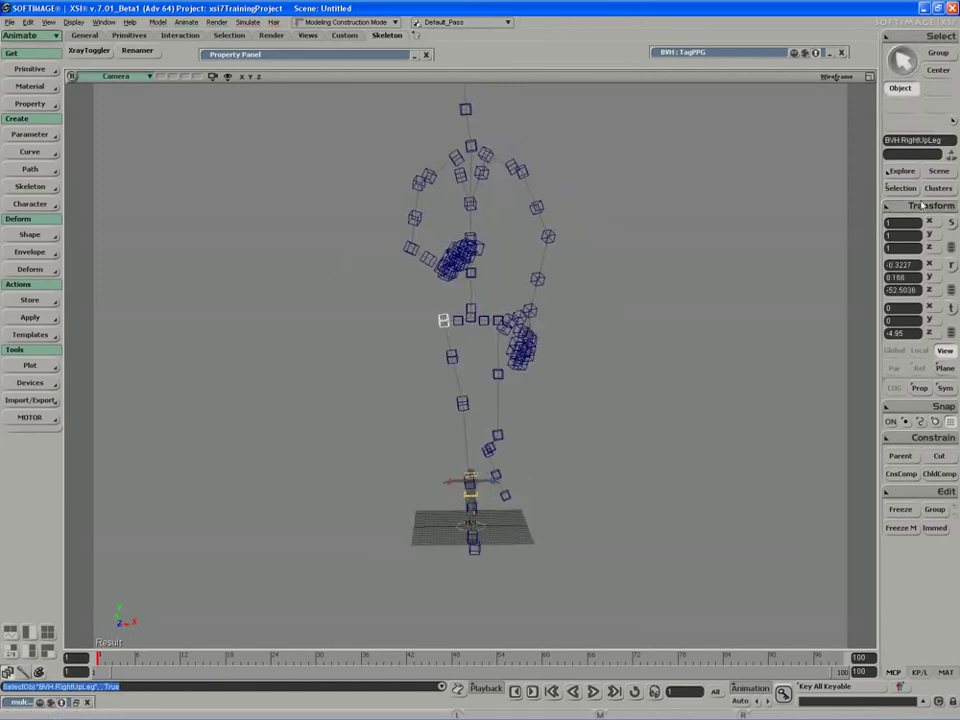
key("ctrl+shift+r")
key("s")
right_click_drag(700, 292, 621, 231)
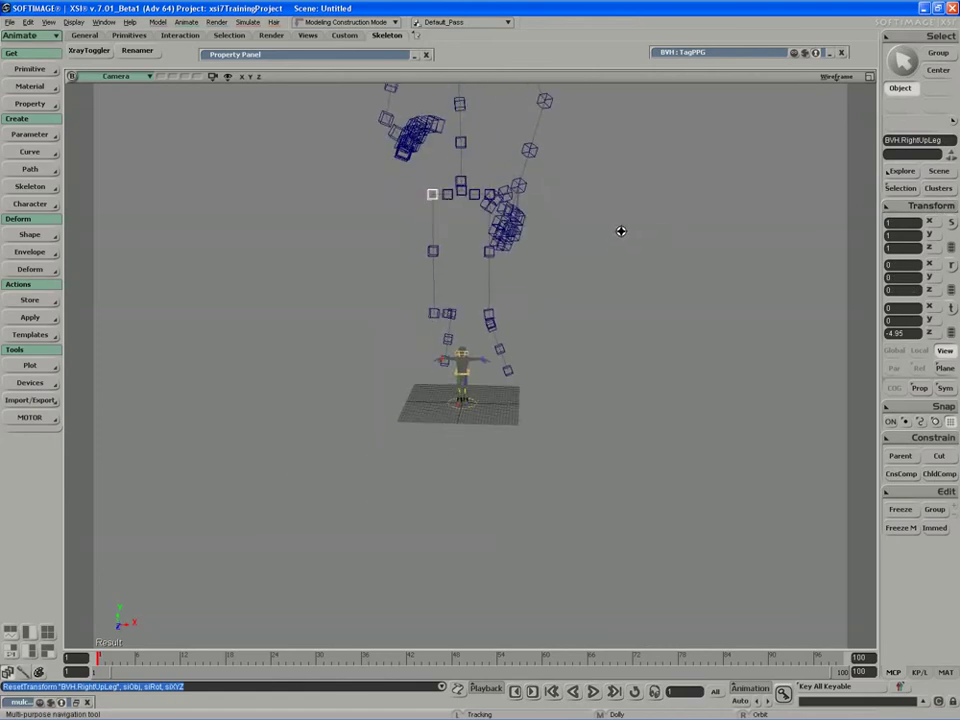
Step: Reset the rotation of the LeftLeg and RightLeg knee nodes together
key("s")
right_click_drag(437, 229, 465, 343)
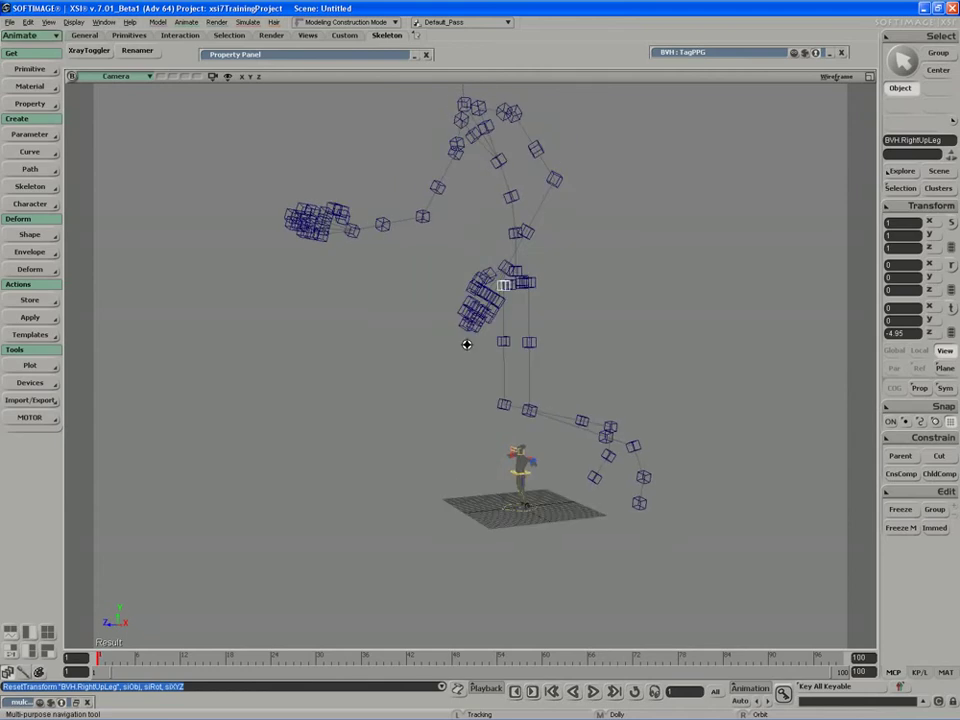
left_click(529, 344)
key("s")
right_click_drag(529, 344, 525, 361)
left_click(531, 408)
key("s")
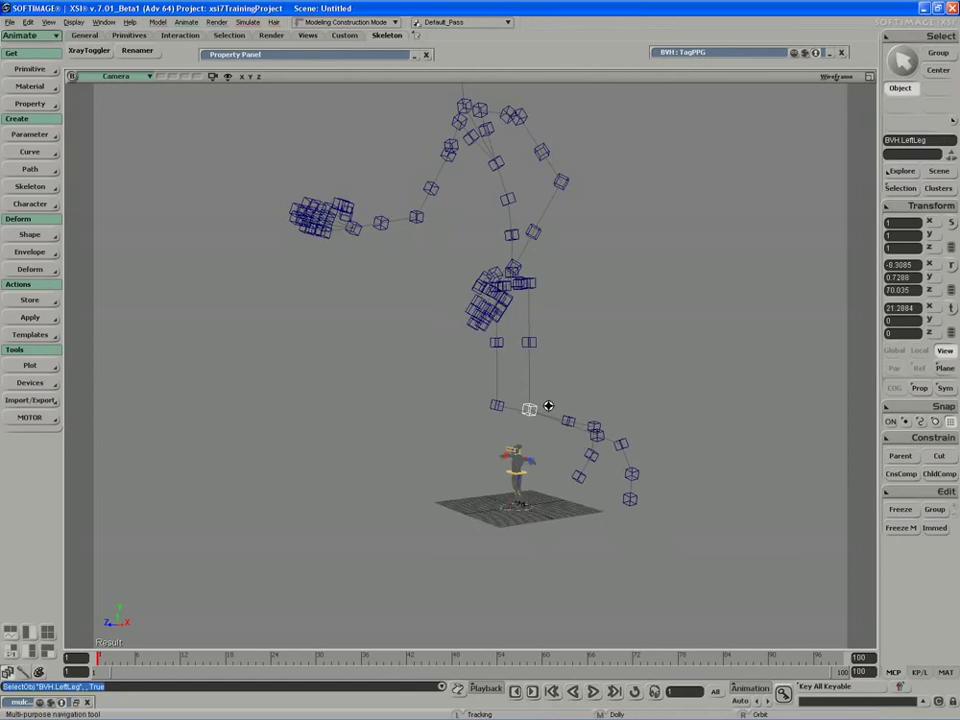
right_click_drag(549, 406, 521, 412)
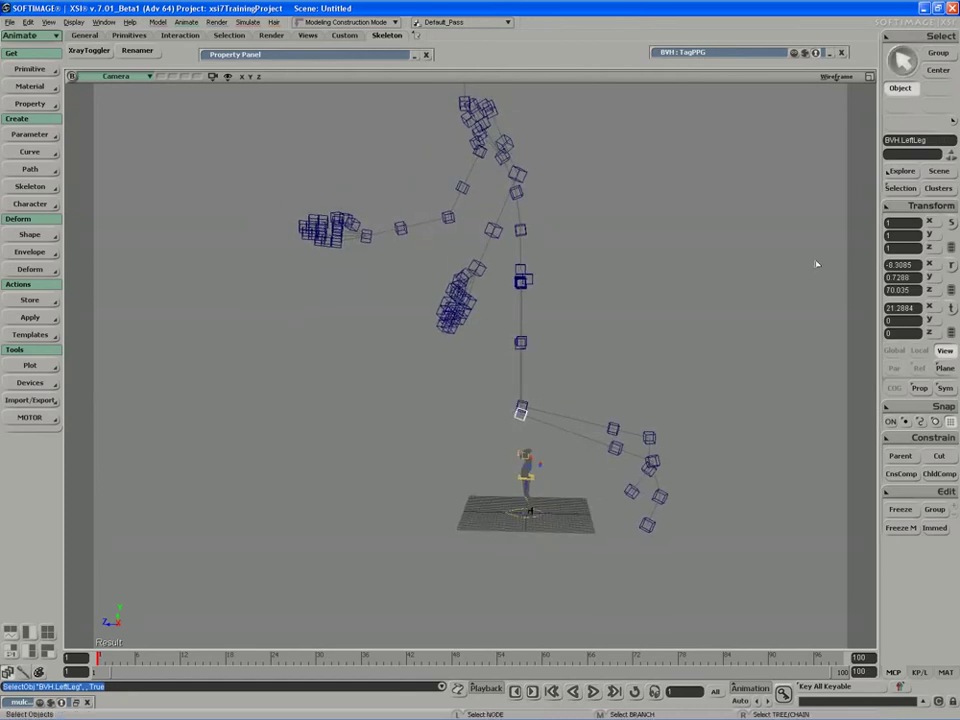
left_click(521, 405, "shift")
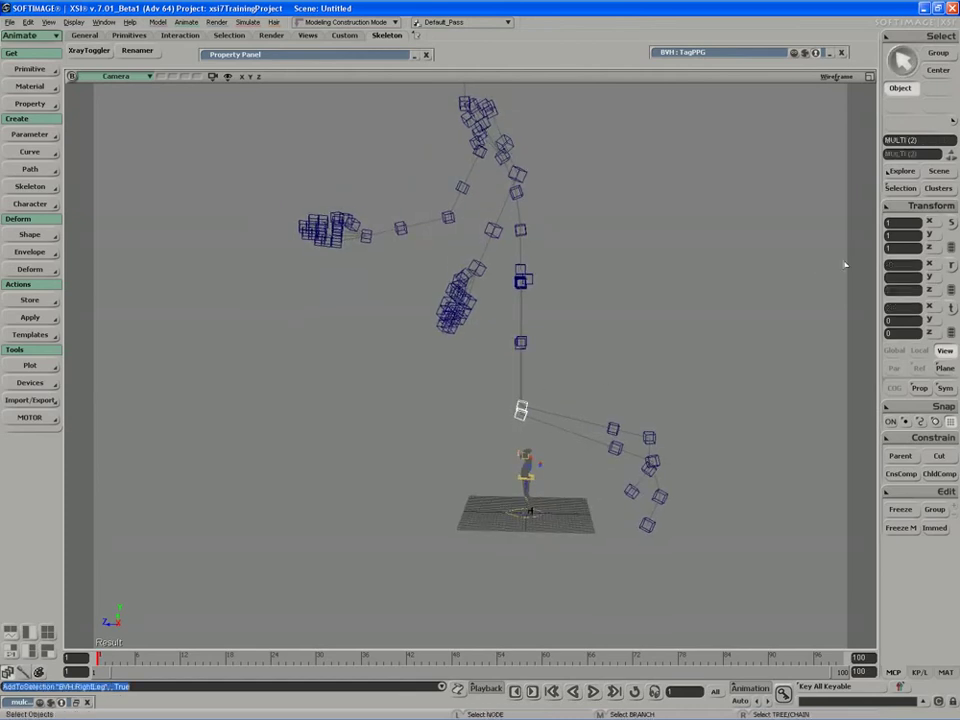
middle_click(929, 207)
Step: Bend both lower legs slightly backward about the global X axis, first by about 10 degrees and again by a small extra amount
key("s")
right_click_drag(740, 340, 521, 338)
key("c")
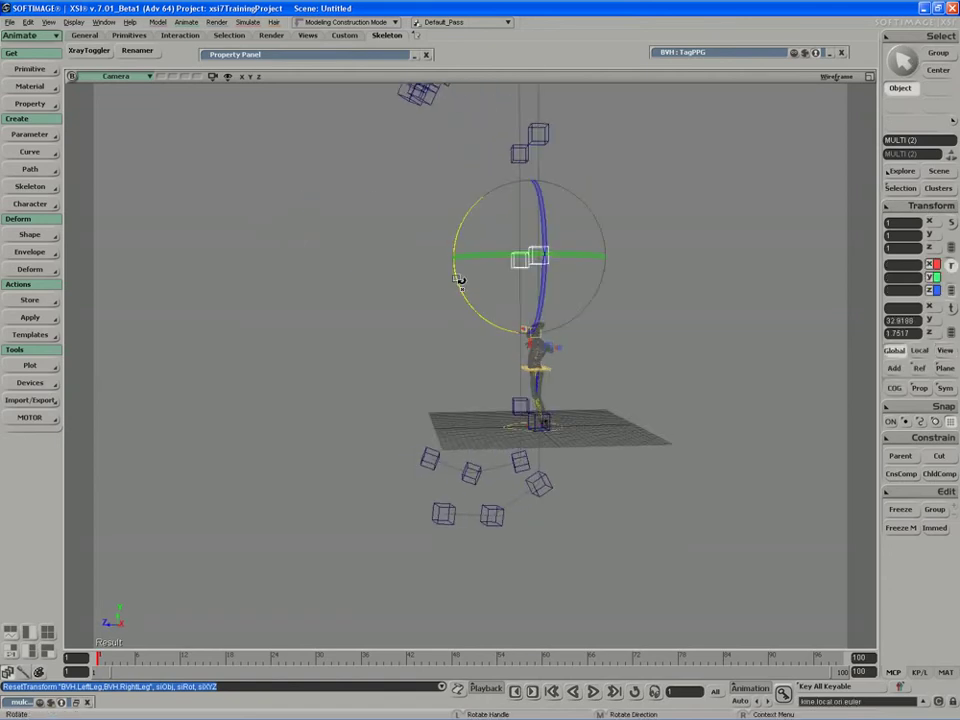
left_click_drag(460, 289, 463, 297)
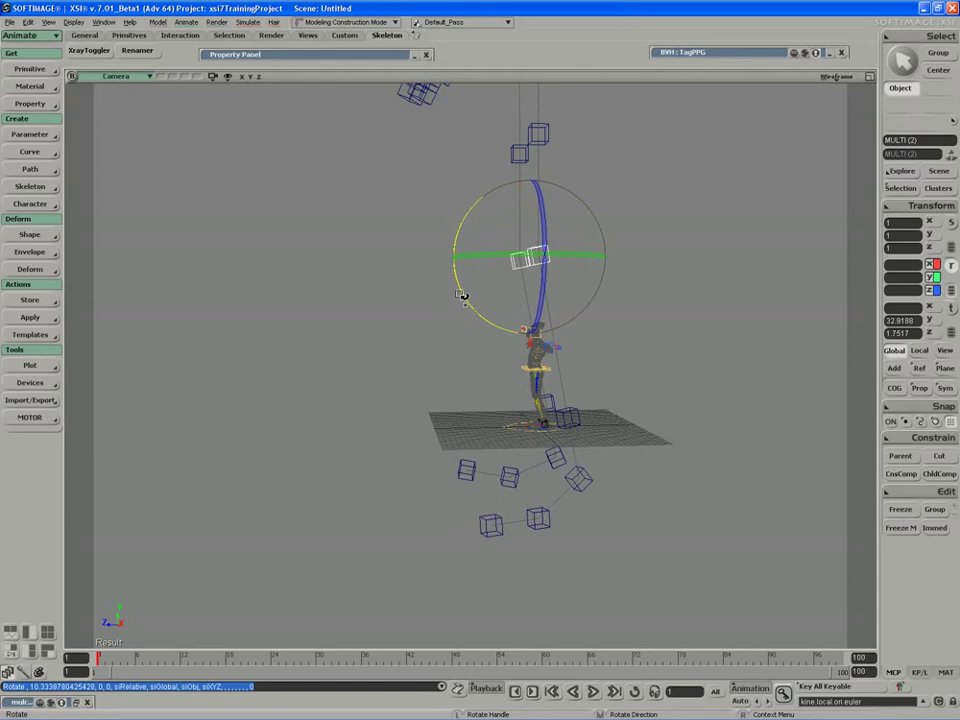
key("s")
right_click_drag(463, 297, 607, 317)
key("c")
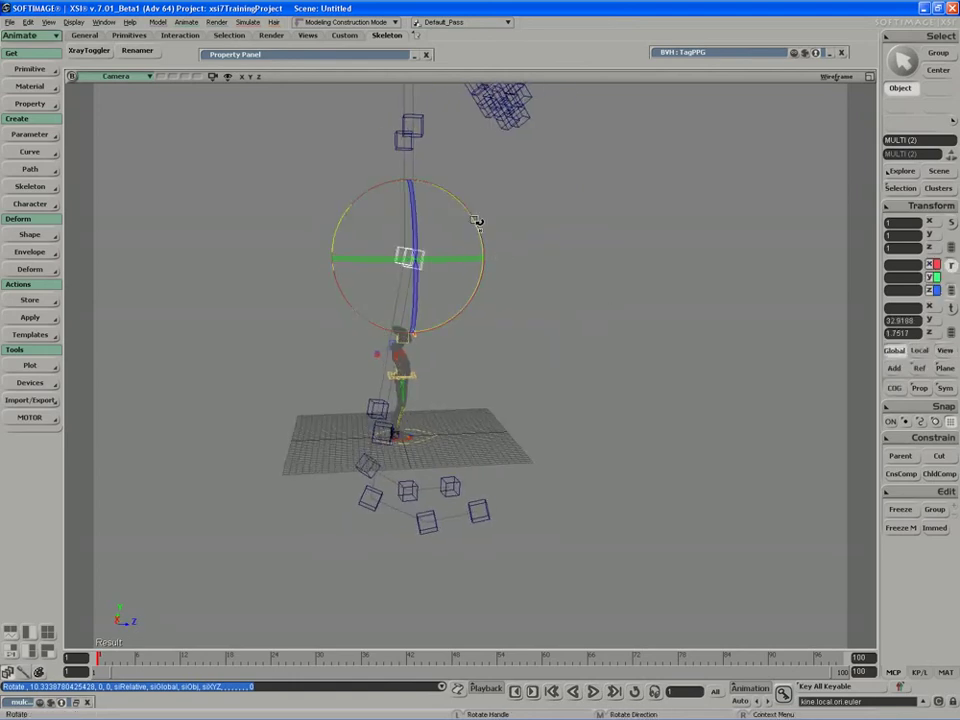
left_click_drag(478, 221, 481, 227)
key("s")
right_click_drag(518, 276, 432, 264)
Step: Reset the rotation of the LeftFoot and RightFoot nodes together
key("space")
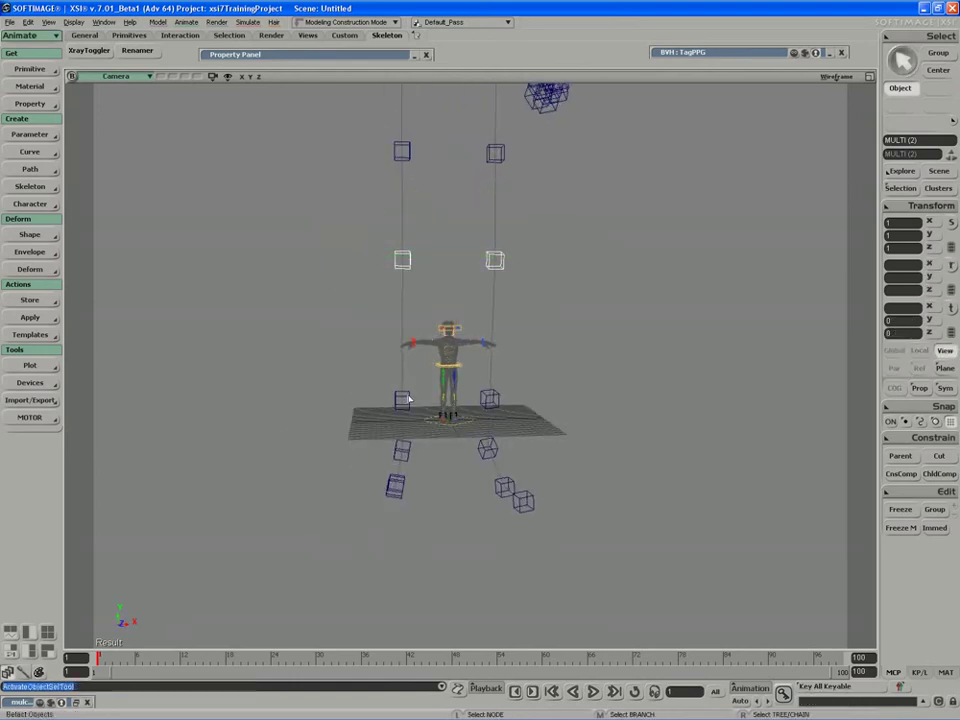
left_click(409, 401)
right_click_drag(407, 401, 508, 440)
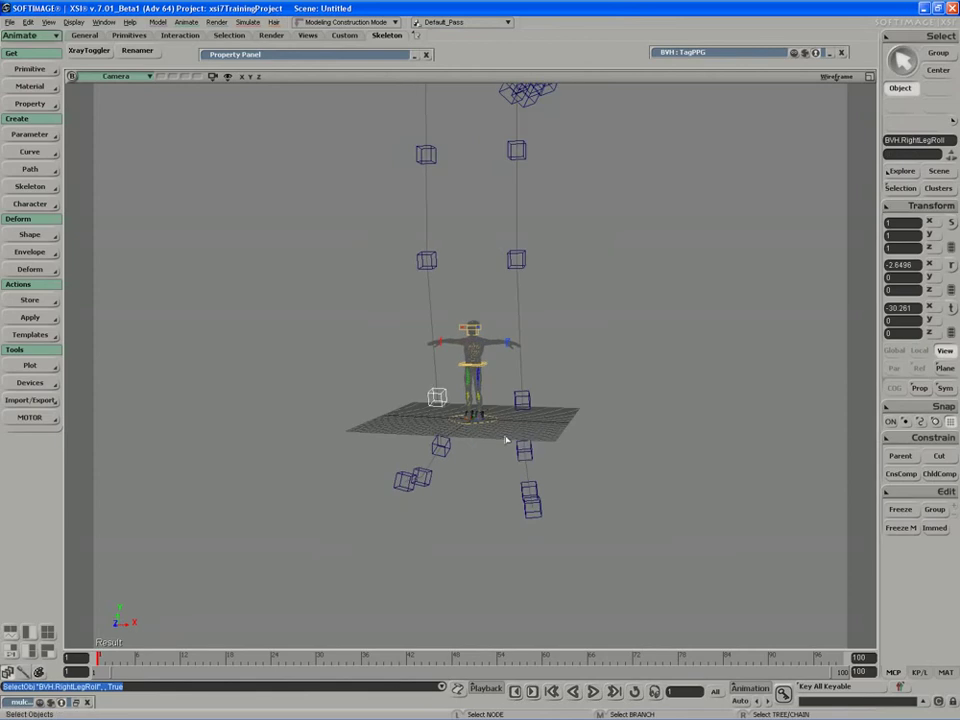
left_click(521, 452)
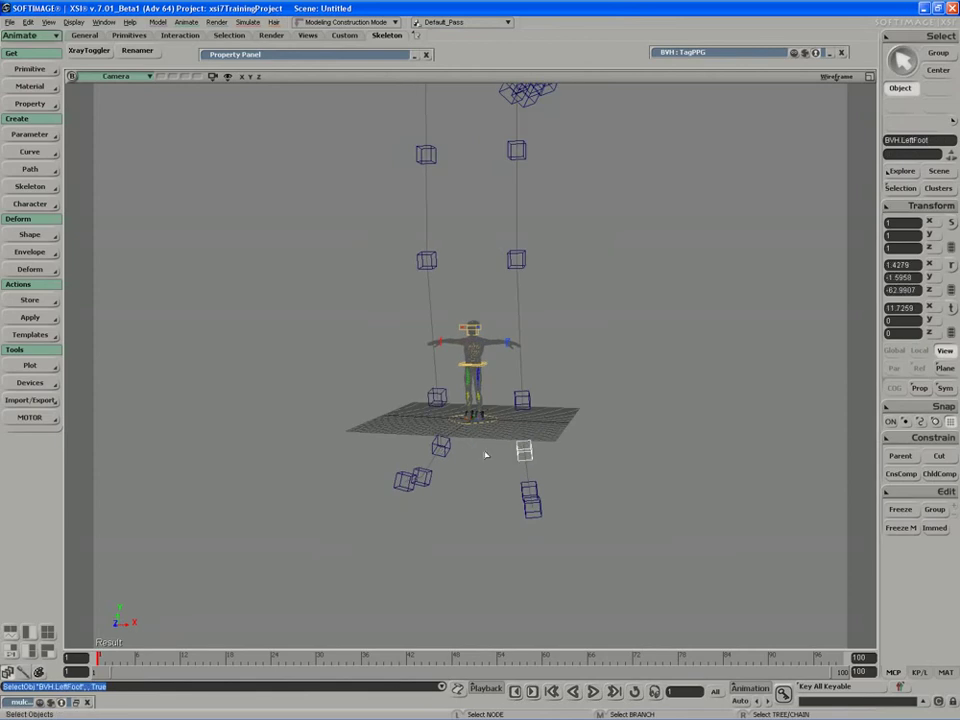
left_click(441, 447, "shift")
middle_click(911, 206)
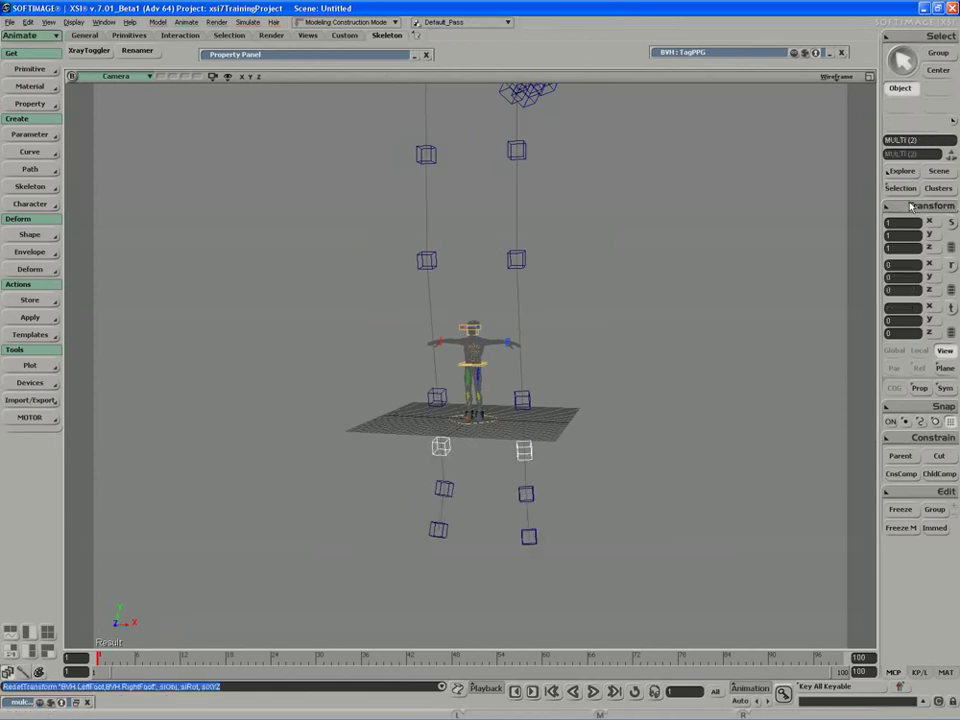
Step: Rotate both feet about the global X axis so they point forward from the ankles
right_click_drag(770, 325, 645, 365)
key("c")
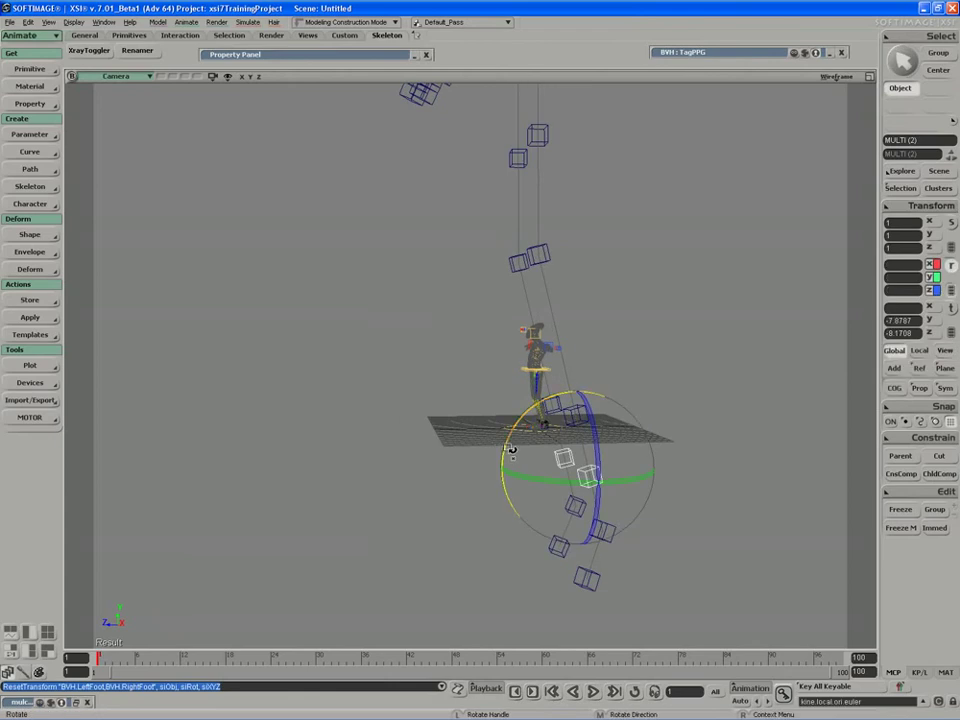
left_click_drag(575, 417, 554, 376)
key("s")
mouse_move(565, 379)
right_mouse_down()
mouse_move(514, 367)
mouse_move(437, 456)
right_mouse_up()
Step: Reset the rotation of the left and right toe nodes together with their end nodes
key("space")
left_click(529, 435)
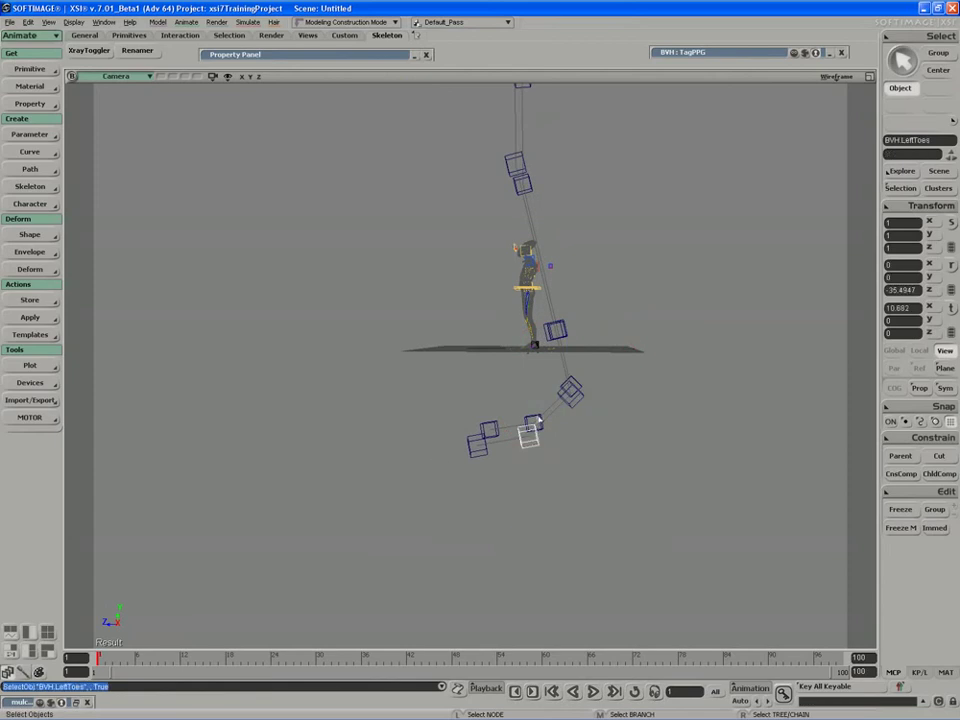
left_click(489, 430)
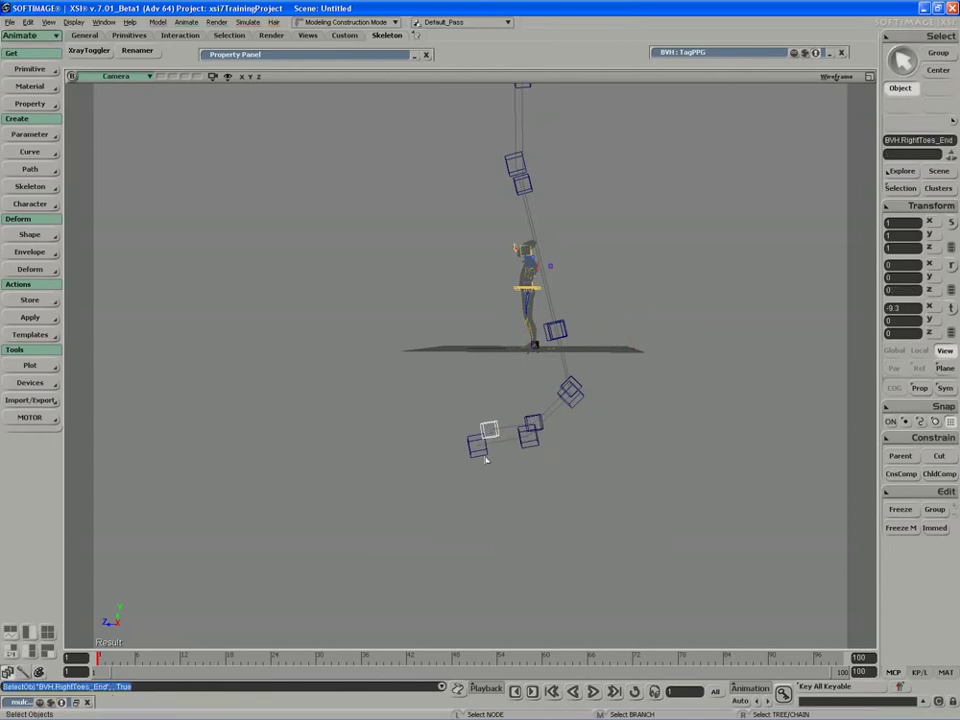
left_click(477, 443)
key("s")
right_click_drag(477, 443, 467, 396)
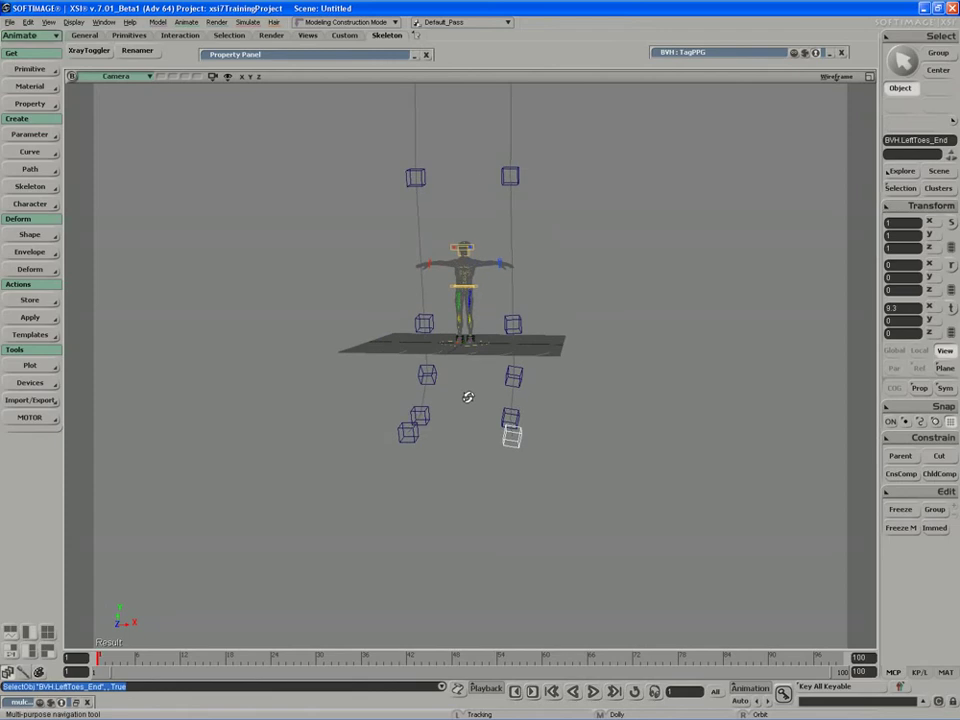
key("space")
left_click_drag(528, 414, 404, 440)
middle_click(916, 211)
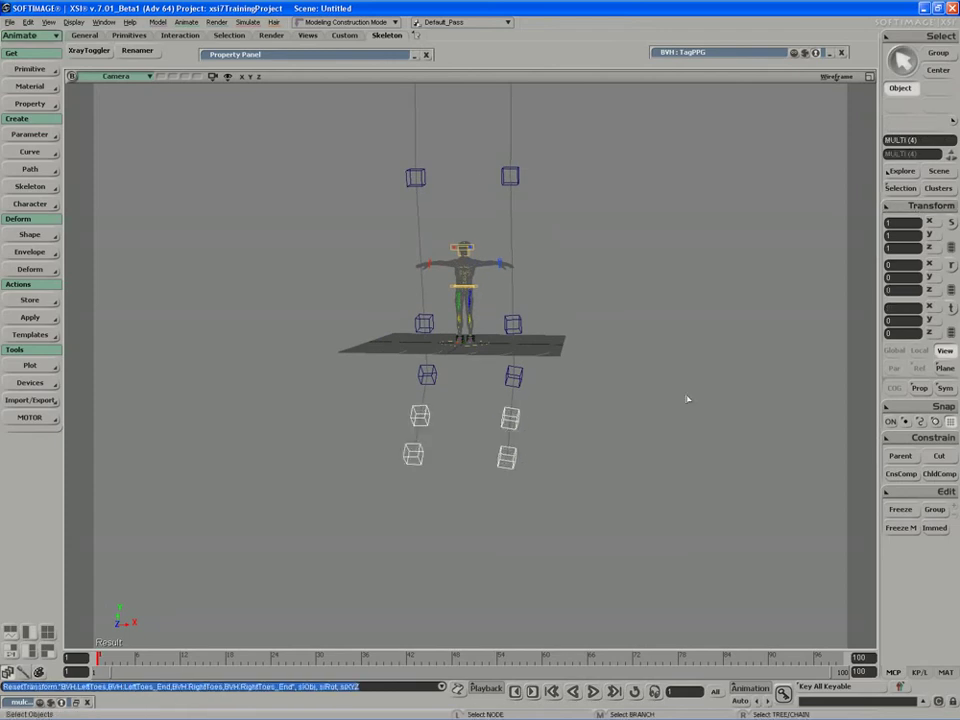
Step: Rotate the selected toe and toe-end nodes by about -42 degrees around the global X axis to level them
key("s")
right_click_drag(688, 397, 585, 401)
key("c")
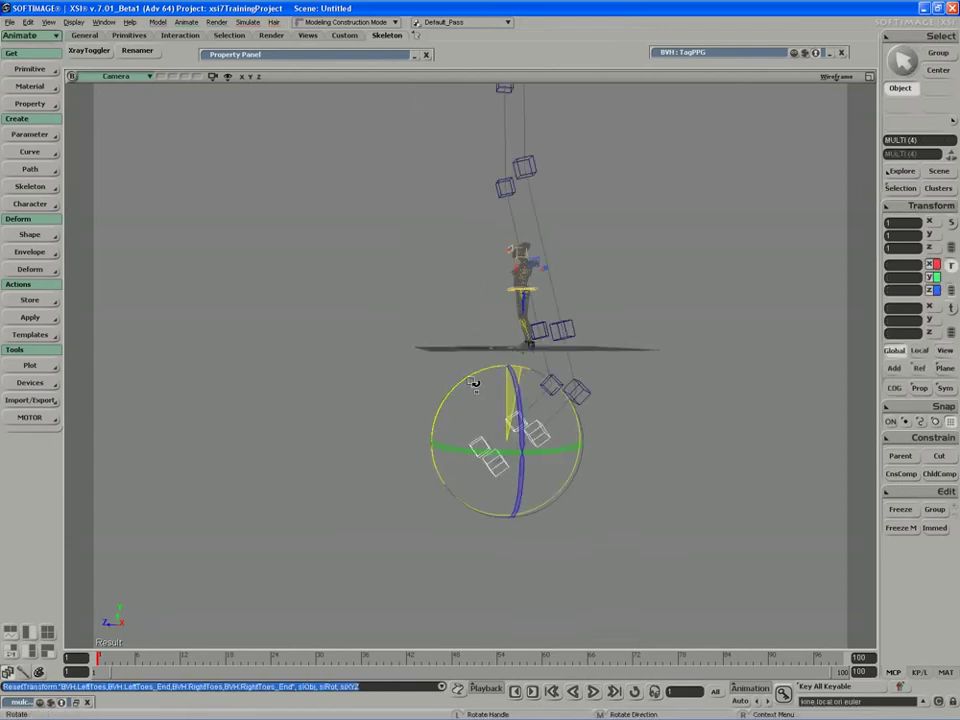
left_click_drag(474, 381, 505, 365)
key("s")
right_click_drag(405, 360, 452, 340)
key("s")
left_click_drag(425, 200, 411, 373)
right_click_drag(411, 373, 418, 336)
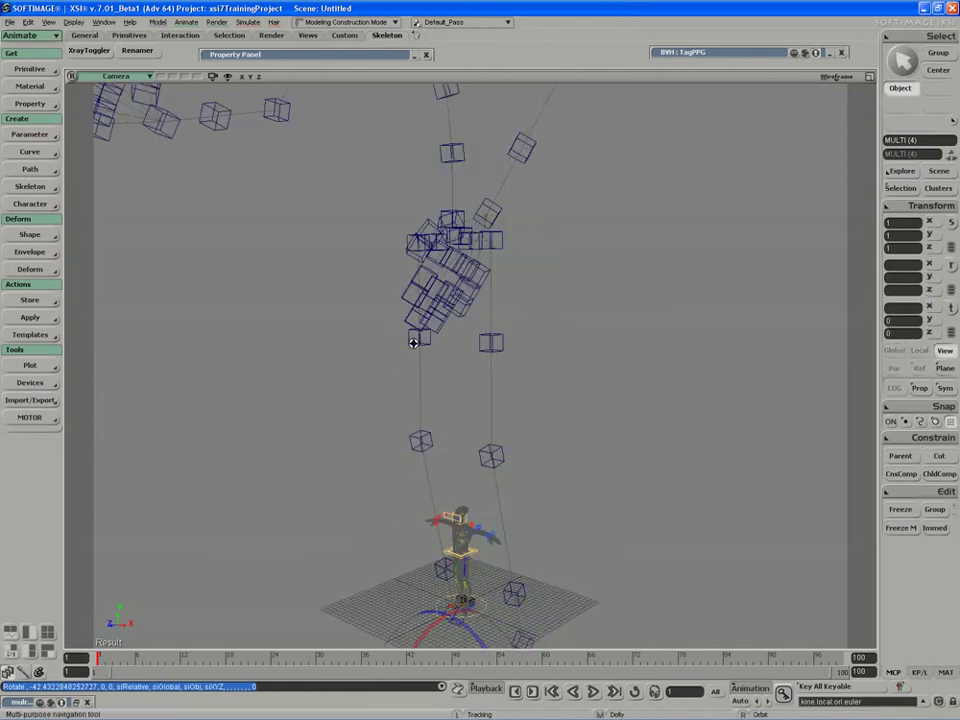
Step: Reset the rotation of the Spine and Spine1 nodes one after the other
right_click_drag(341, 182, 440, 330)
key("space")
left_click(449, 337)
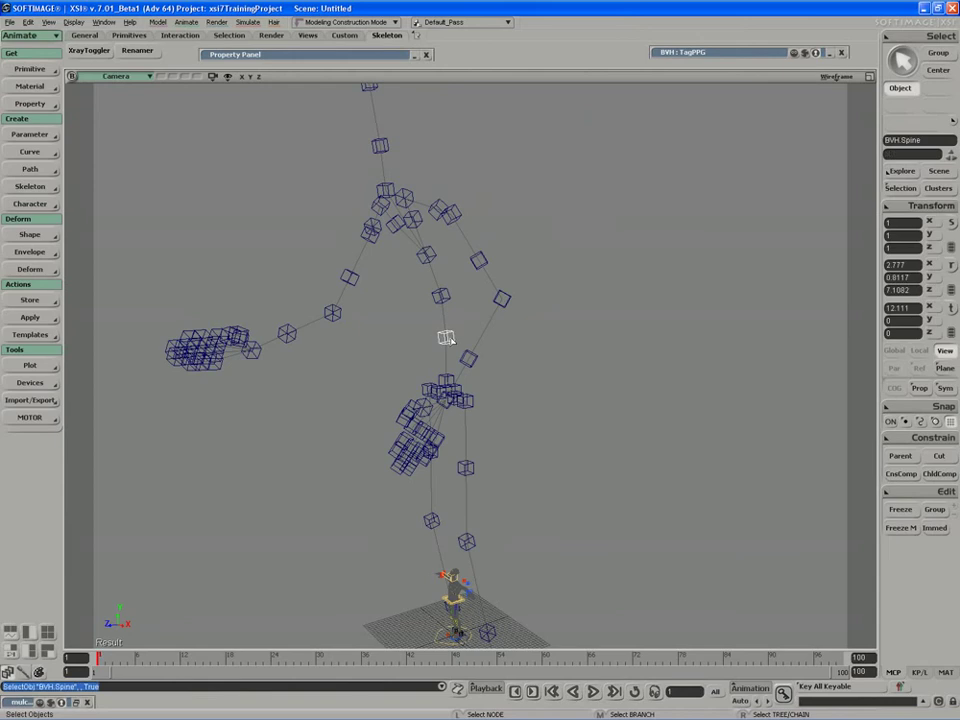
middle_click(909, 209)
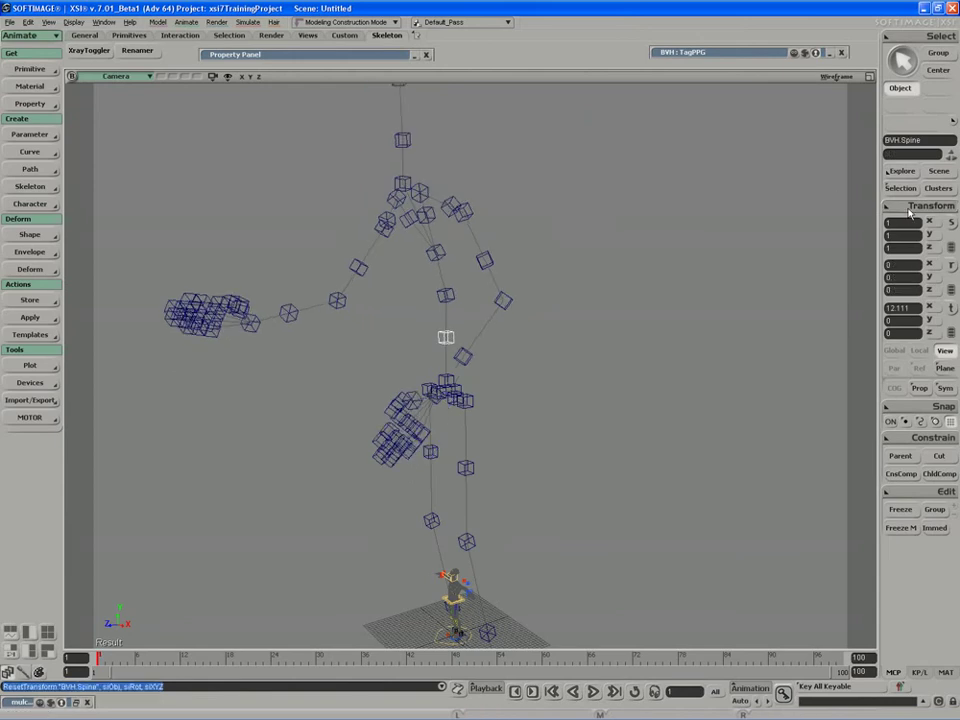
left_click(448, 294)
key("ctrl+shift+r")
Step: Rotate the Spine node slightly about the global X axis from the side and make Spine1 ready for rotation
key("s")
mouse_move(626, 293)
right_mouse_down()
mouse_move(660, 296)
mouse_move(608, 294)
right_mouse_up()
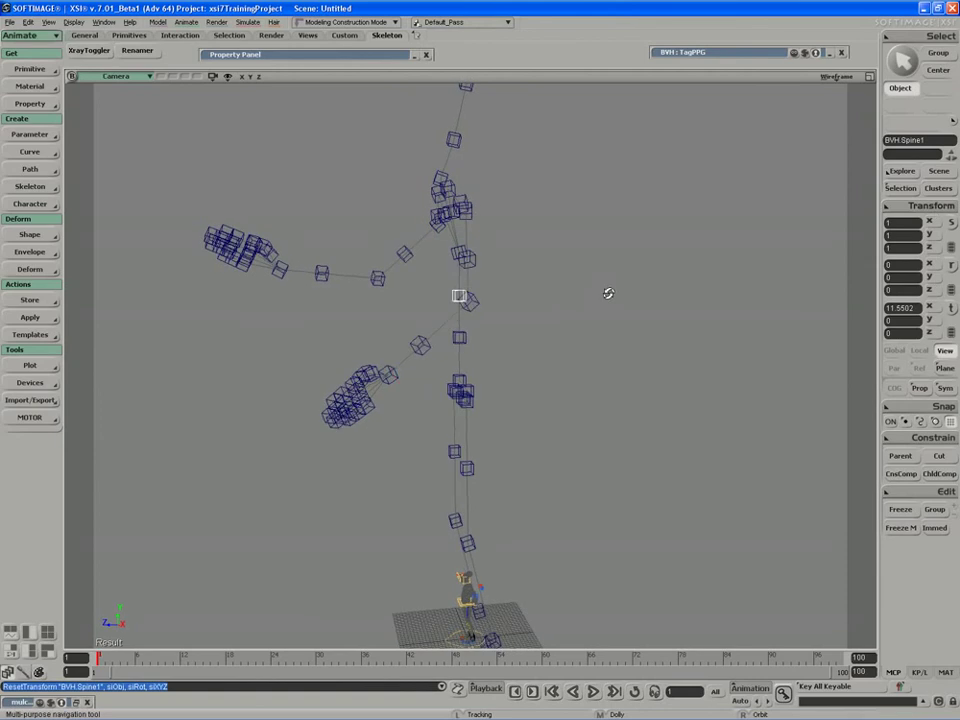
key("space")
left_click(459, 338)
key("c")
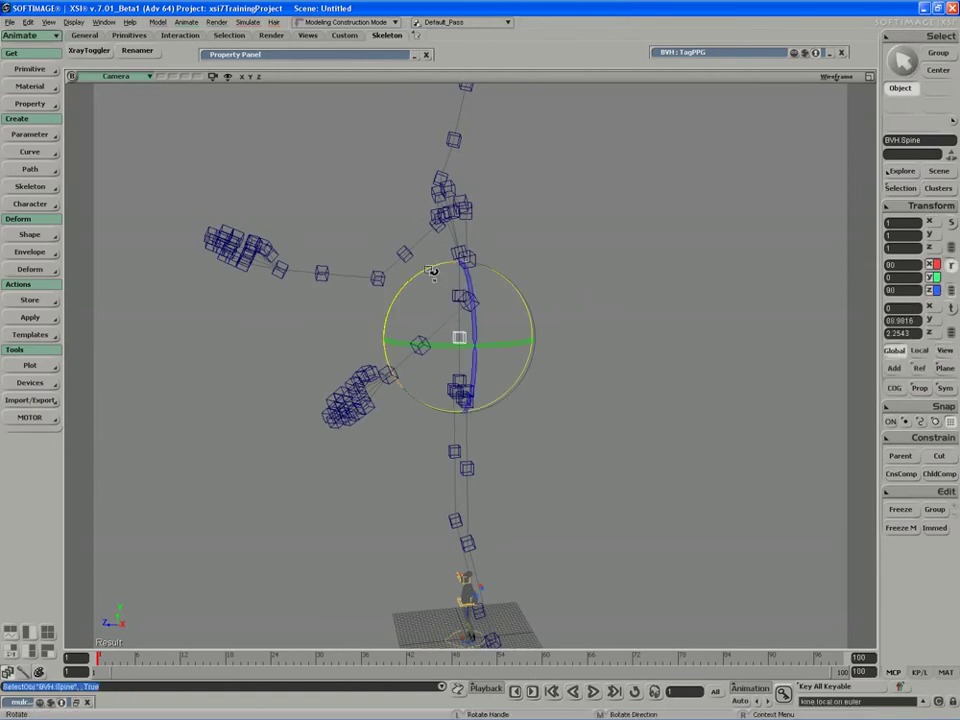
left_click_drag(433, 270, 400, 247)
key("space")
left_click(460, 295)
key("c")
Step: Reset the rotation of the Spine2 node and rotate it about the global X axis to bring the upper torso upright
key("space")
right_click_drag(400, 247, 487, 269)
left_click(442, 258)
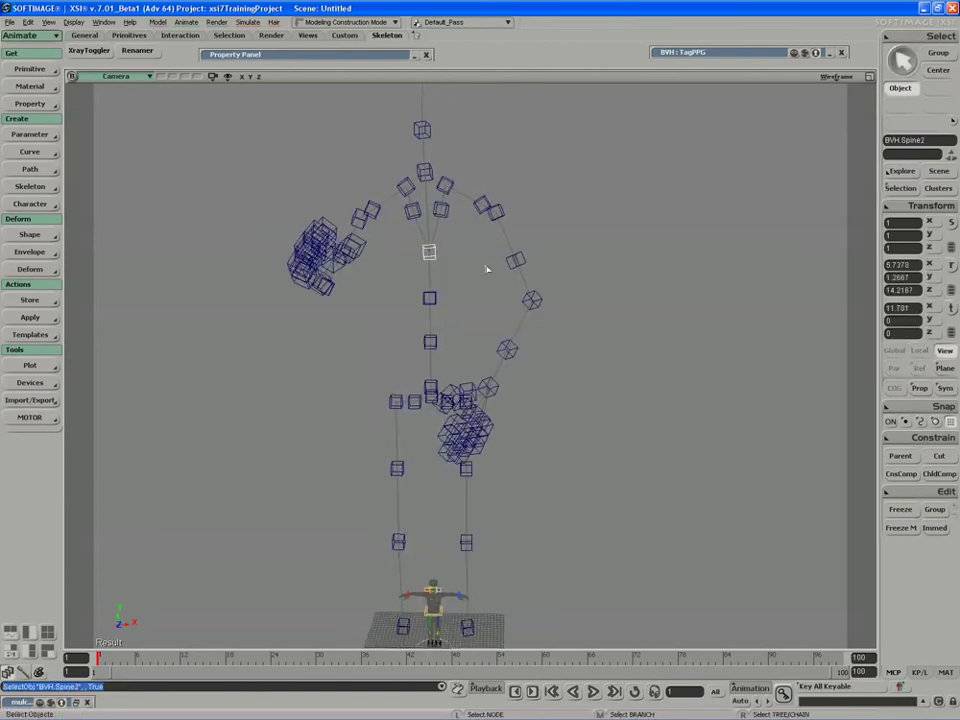
middle_click(893, 208)
right_click_drag(740, 242, 620, 257)
key("c")
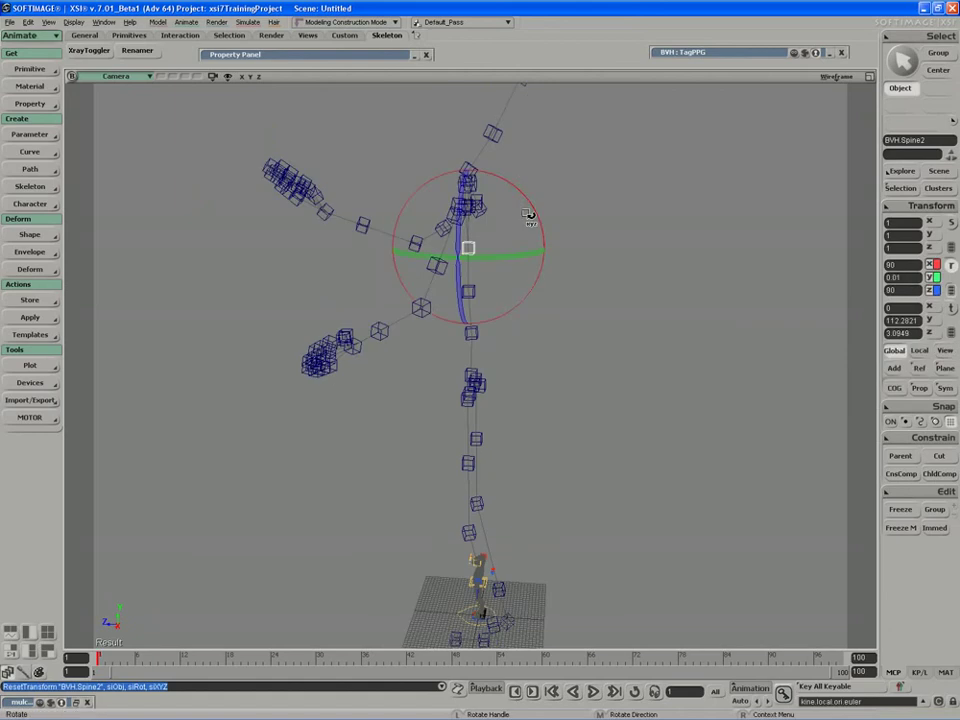
left_click_drag(529, 214, 505, 208)
right_click_drag(505, 208, 561, 193)
key("space")
left_click(554, 185)
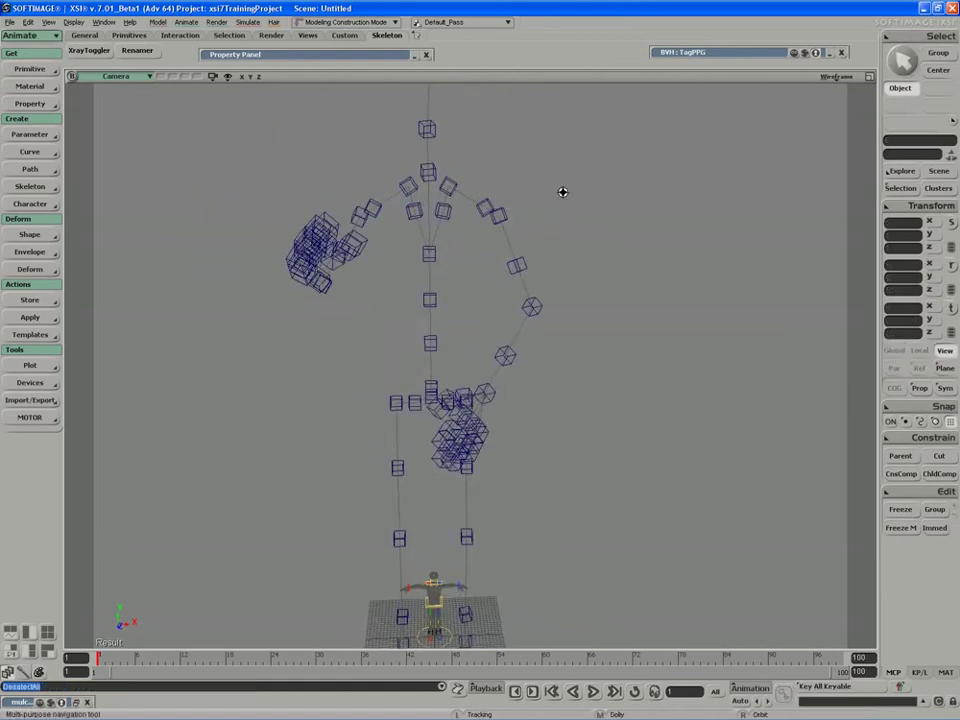
Step: Reset the rotation of the LeftShoulder node, leaving its LeftShoulder_Dummy parent alone
key("space")
left_click(443, 211)
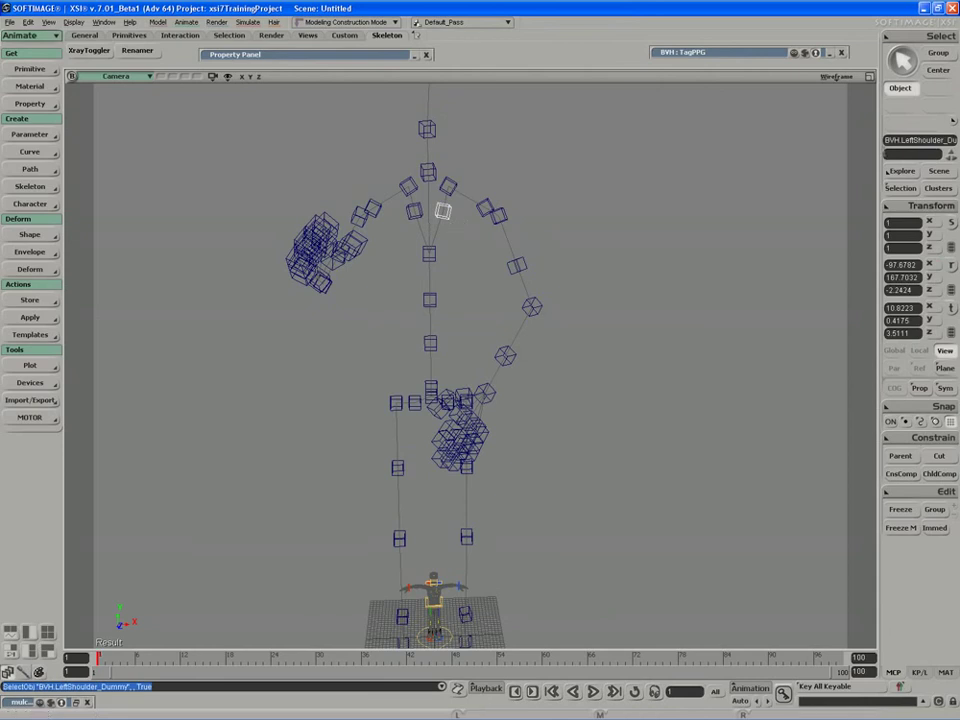
left_click(910, 141)
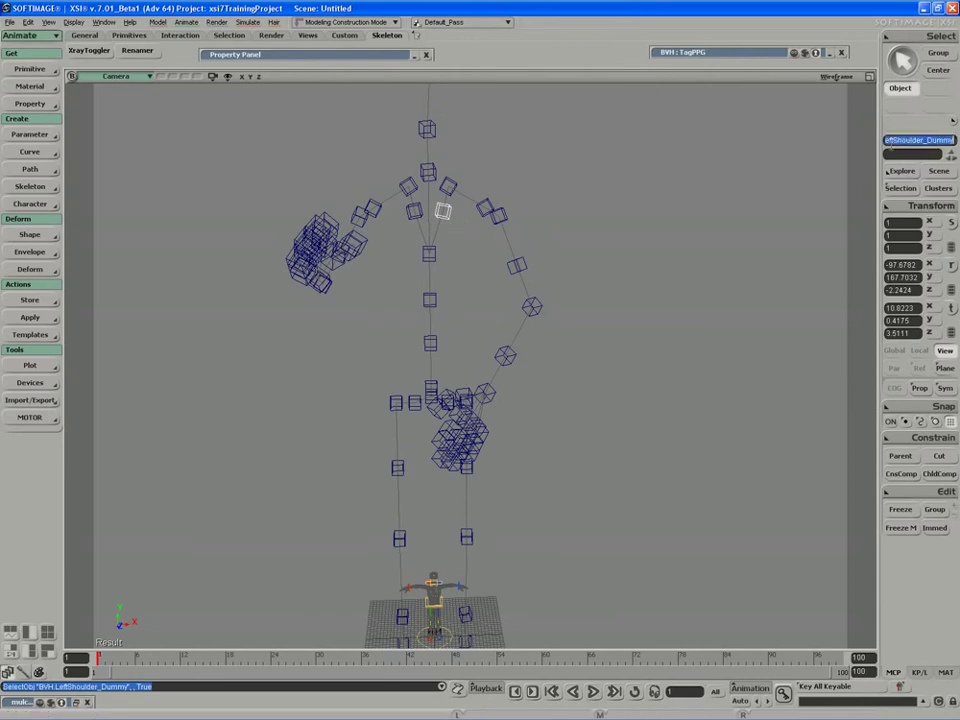
left_click(448, 187)
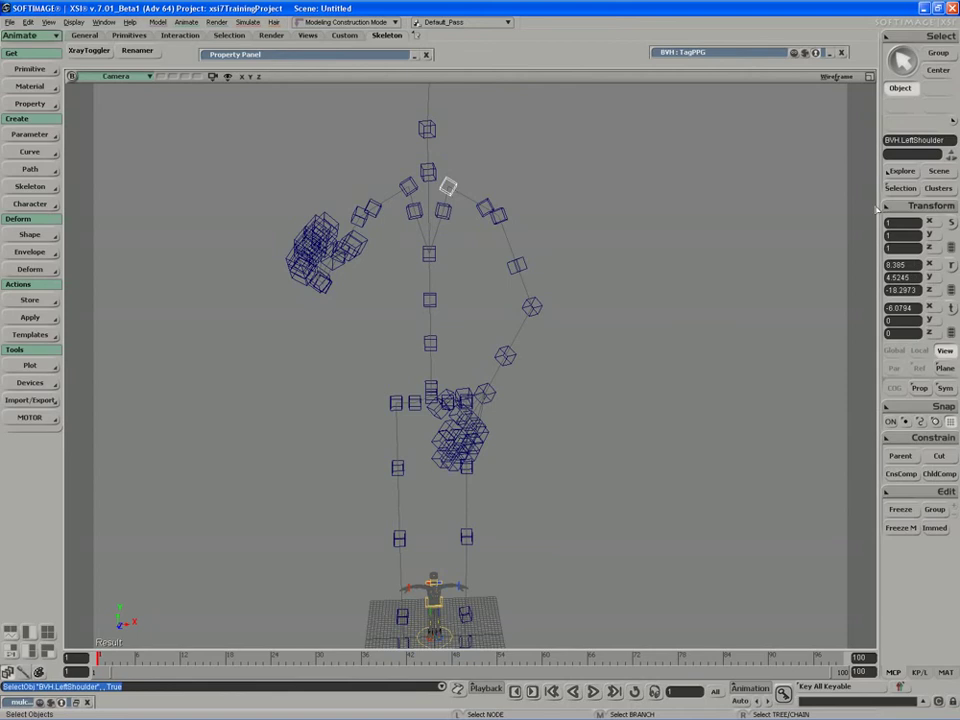
left_click(896, 207)
left_click(822, 233)
Step: Reset the rotation of the RightShoulder node as well
key("s")
right_click_drag(640, 286, 612, 298)
left_click(404, 186)
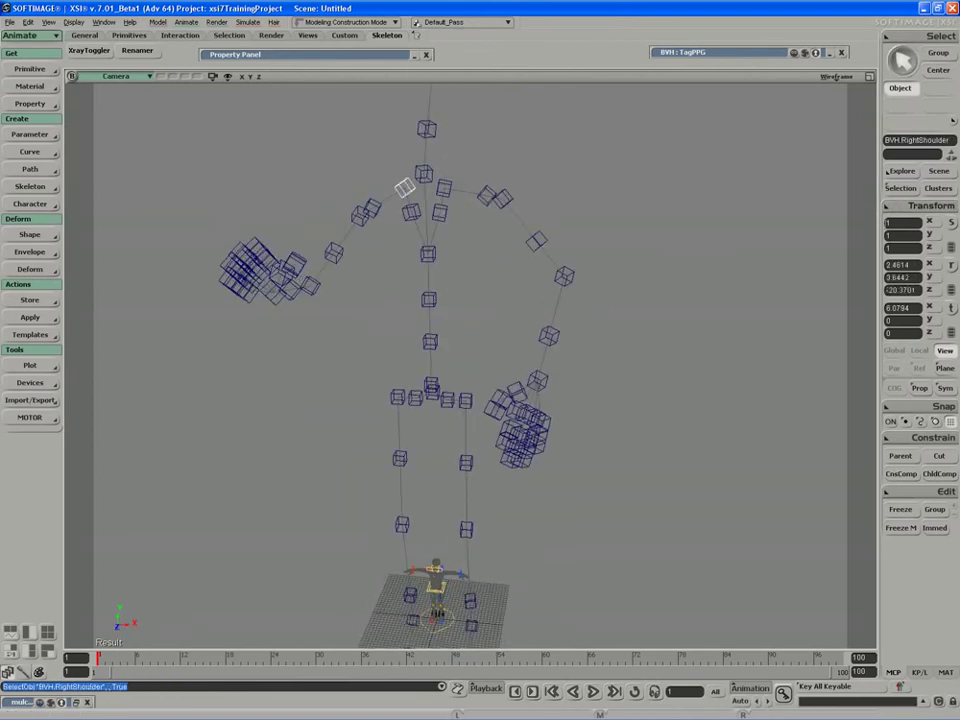
key("ctrl+shift+r")
Step: Check the names of the nodes at the left upper arm and select LeftArm instead of LeftArm_Dummy
key("s")
right_click_drag(453, 212, 449, 177)
right_click_drag(389, 205, 481, 235)
left_click(481, 235)
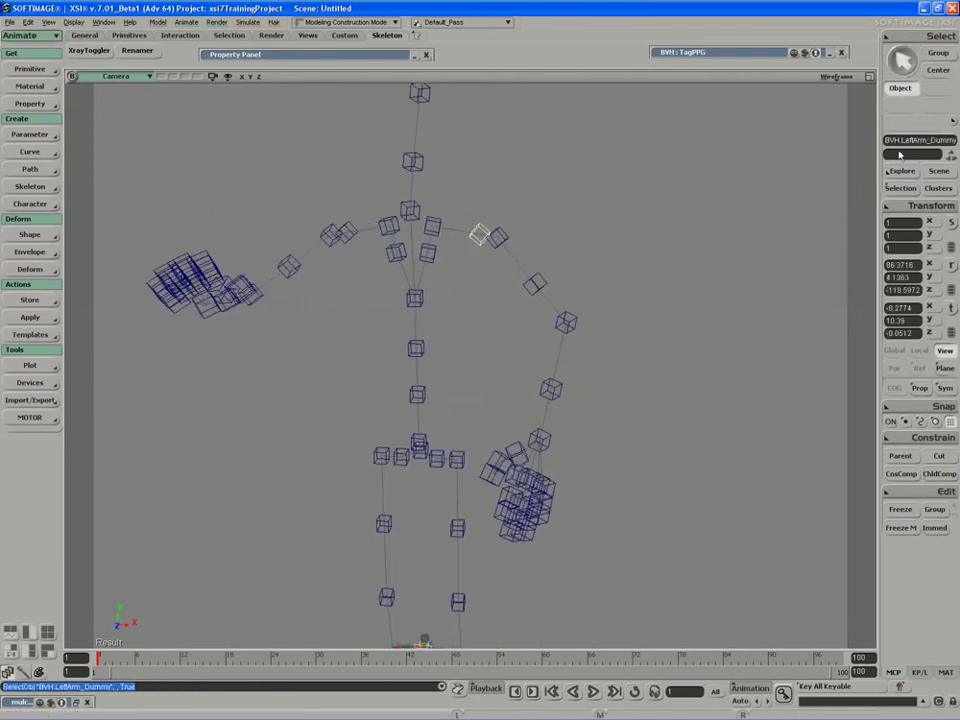
left_click(915, 140)
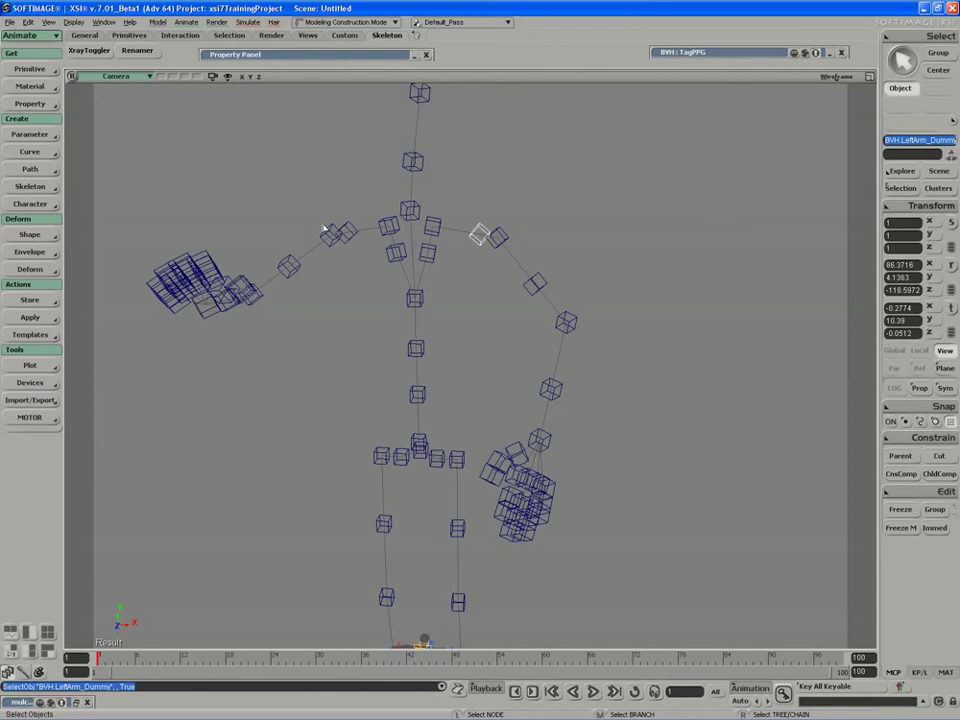
left_click(496, 240)
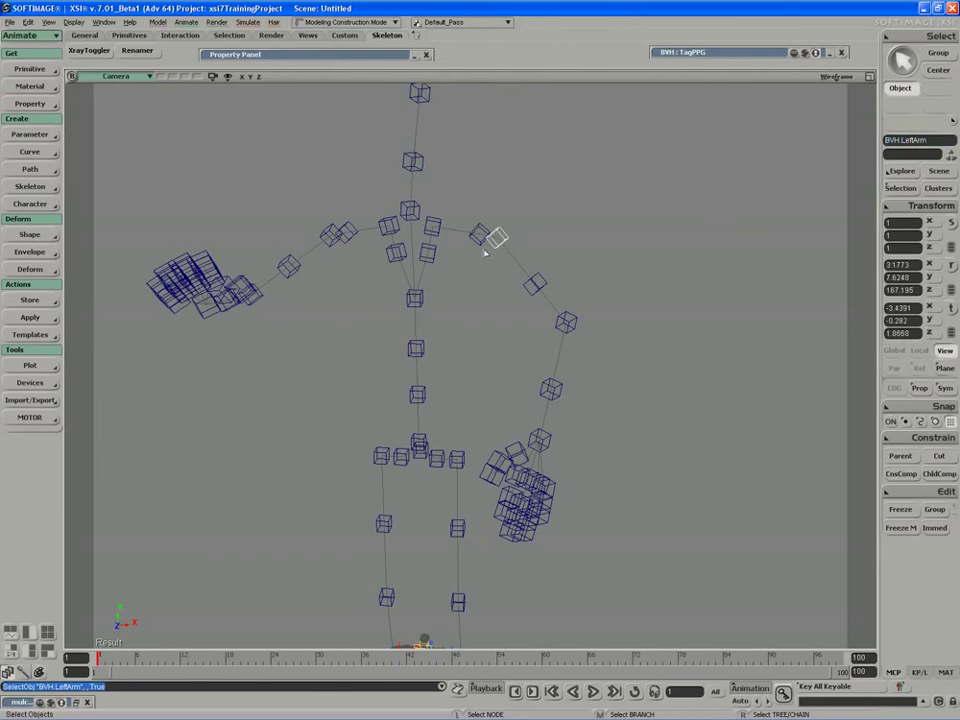
Step: Try resetting the rotation of the LeftArm node
key("ctrl+shift+r")
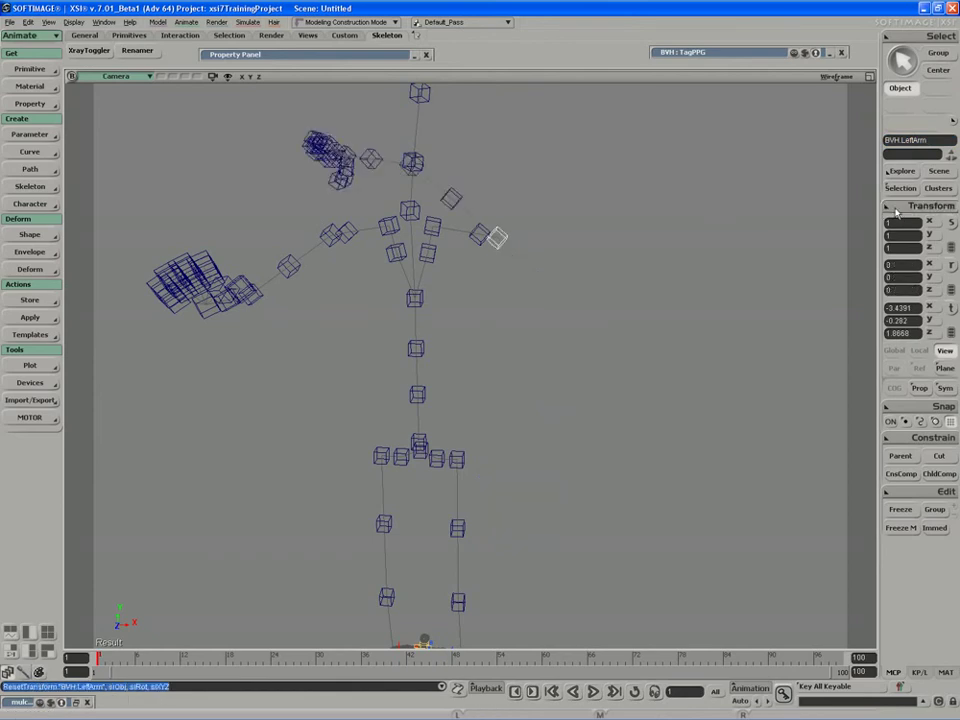
key("ctrl+z")
key("s")
right_click_drag(735, 254, 838, 246)
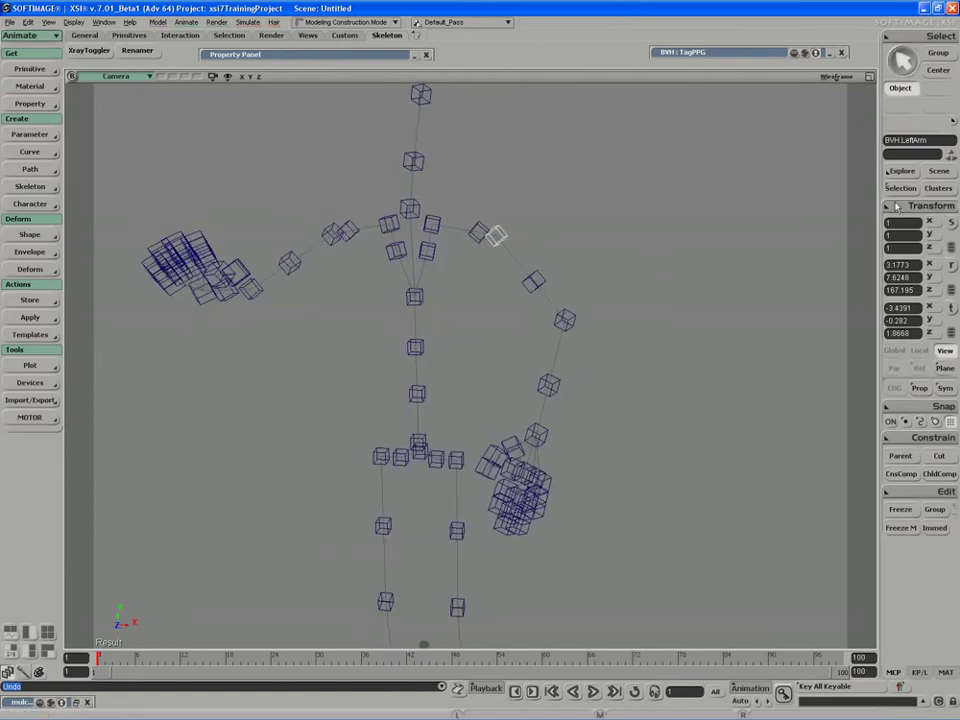
key("ctrl+shift+r")
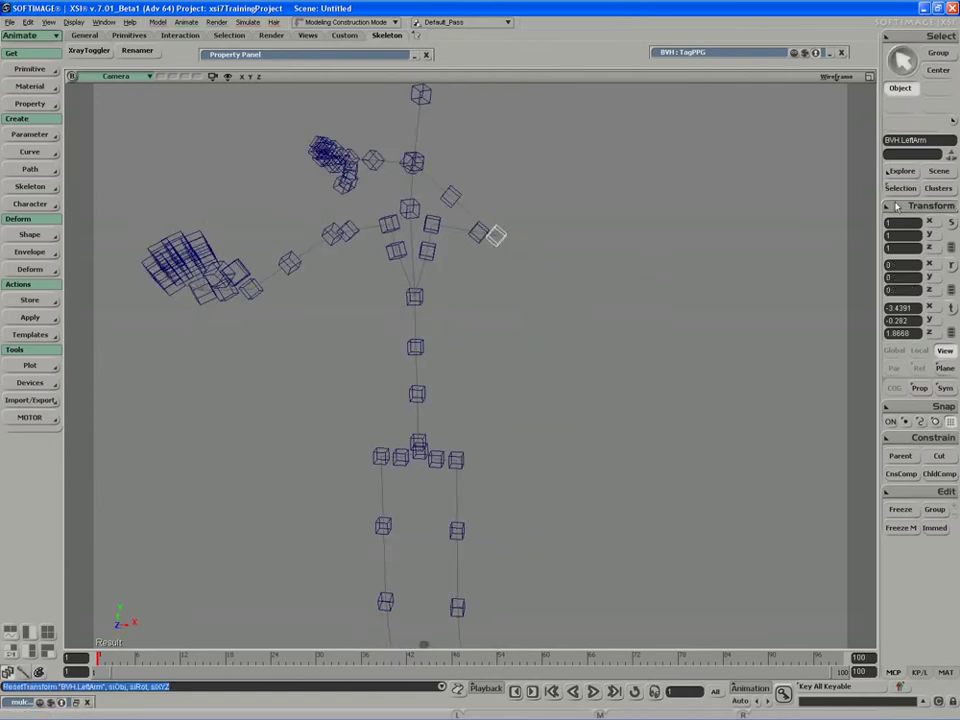
key("ctrl+z")
Step: Rotate the LeftArm node about 42 degrees around the global Z axis to raise the arm out to the side
key("c")
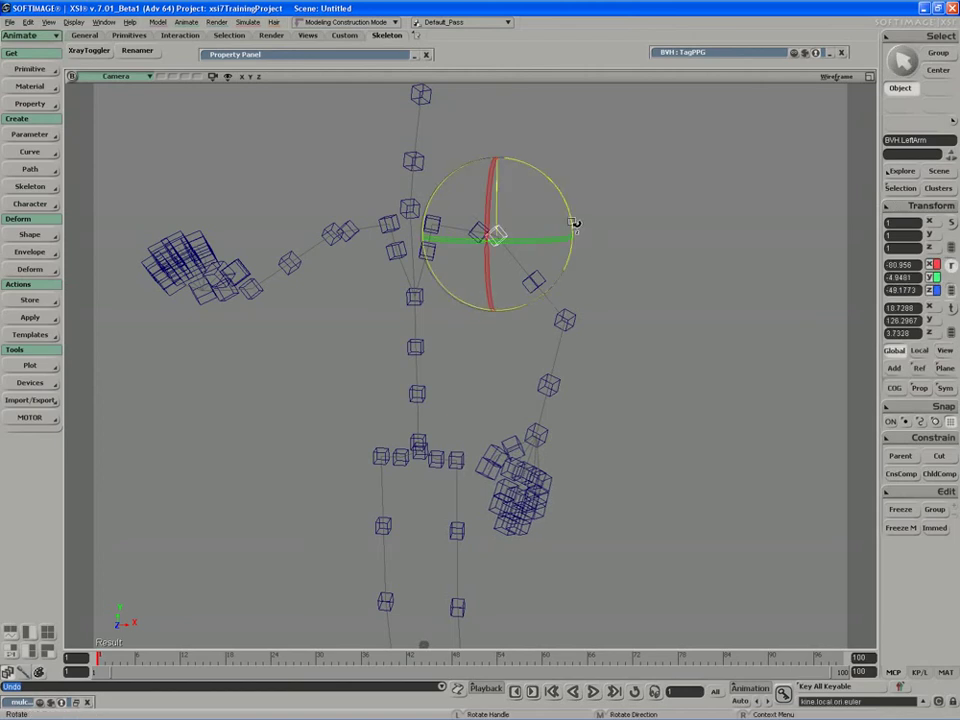
left_click_drag(575, 224, 557, 167)
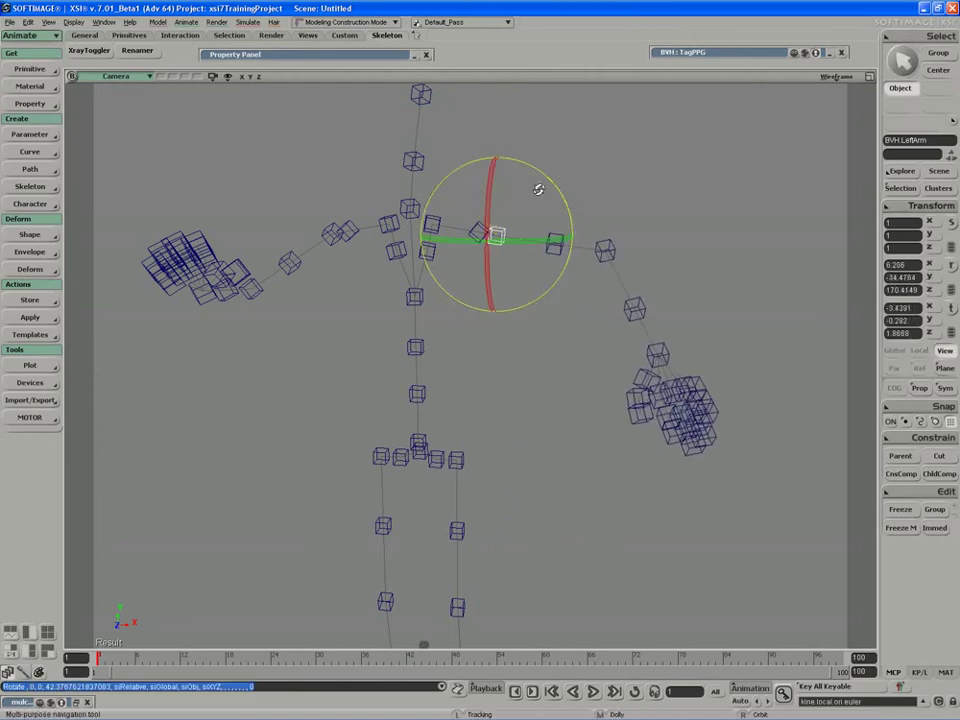
mouse_move(538, 189)
right_mouse_down()
mouse_move(496, 196)
mouse_move(545, 196)
right_mouse_up()
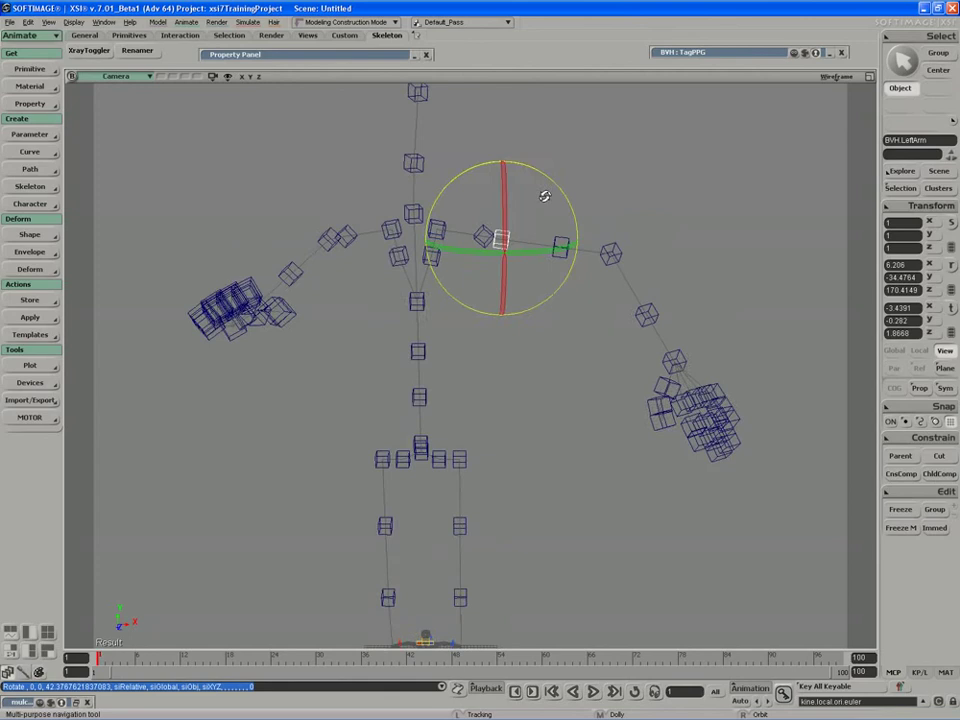
key("space")
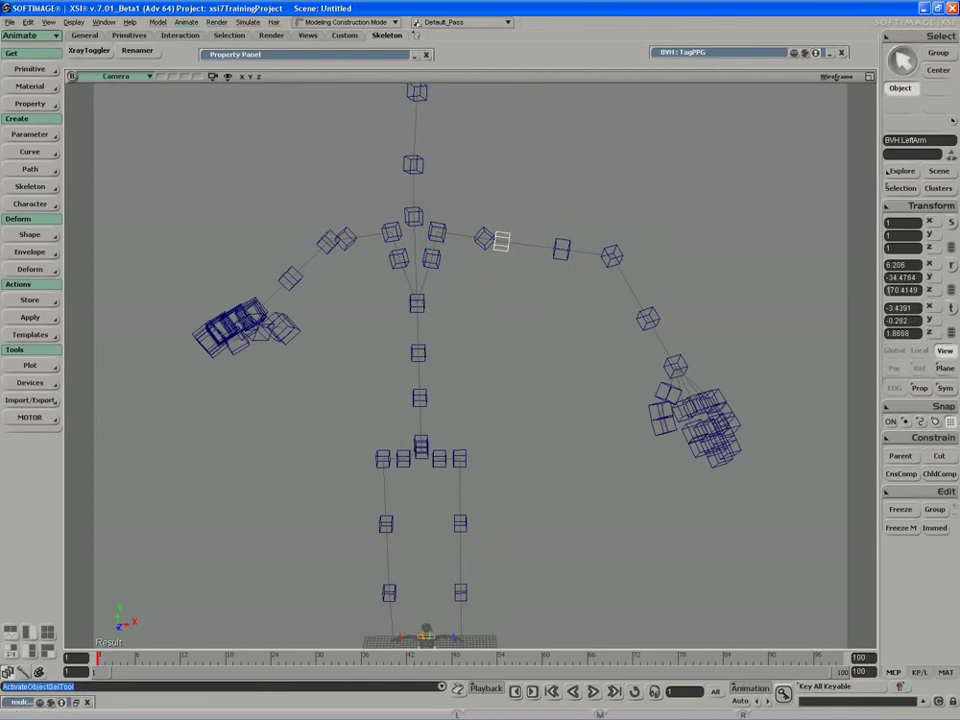
Step: Select the RightArm node, switch its rotation to local mode and reset its rotation
key("s")
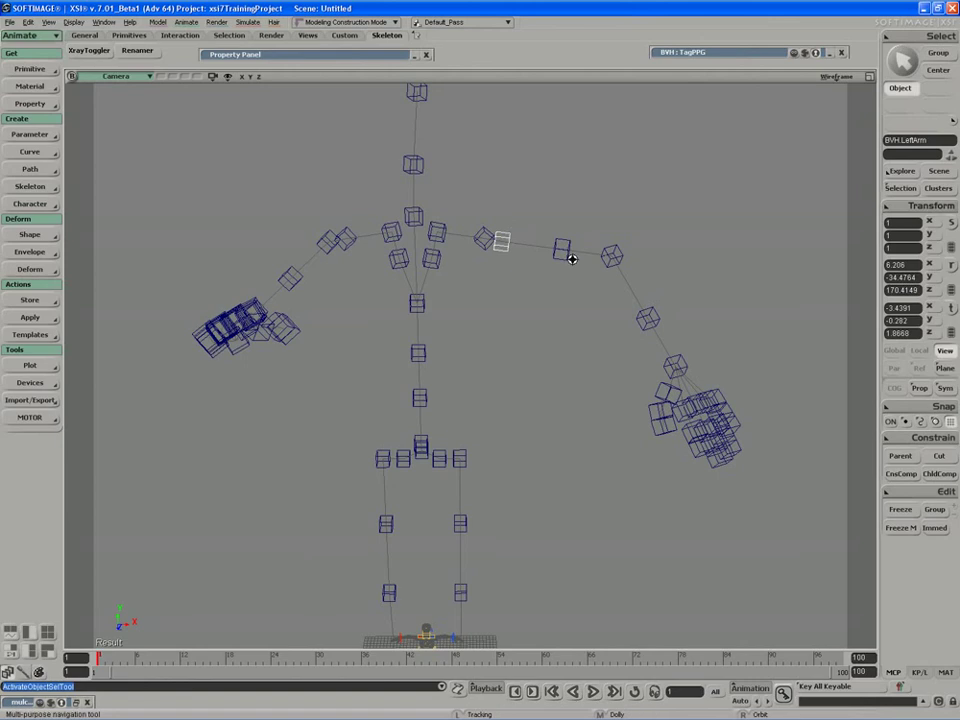
mouse_move(570, 257)
right_mouse_down()
mouse_move(549, 265)
mouse_move(594, 268)
mouse_move(585, 268)
right_mouse_up()
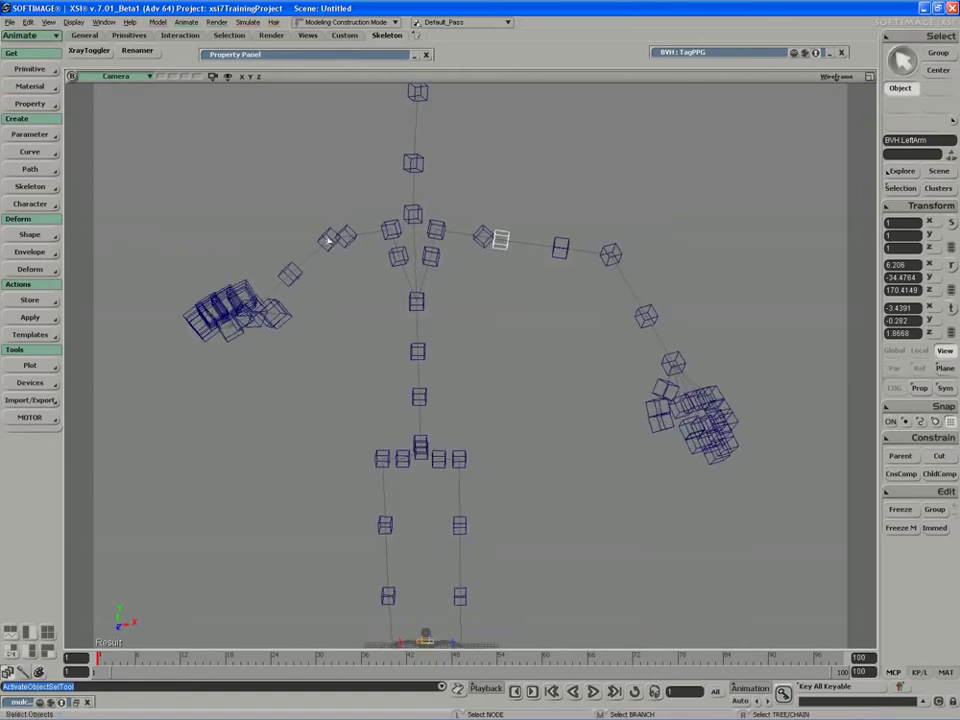
left_click(327, 236)
key("s")
right_click_drag(335, 242, 396, 345)
key("c")
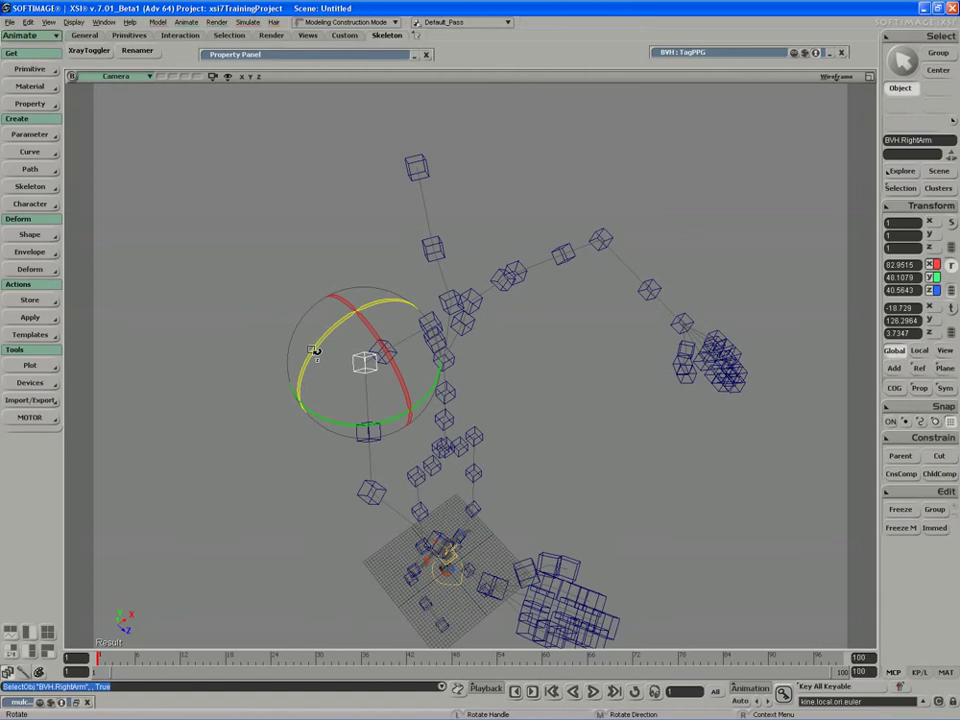
left_click(920, 352)
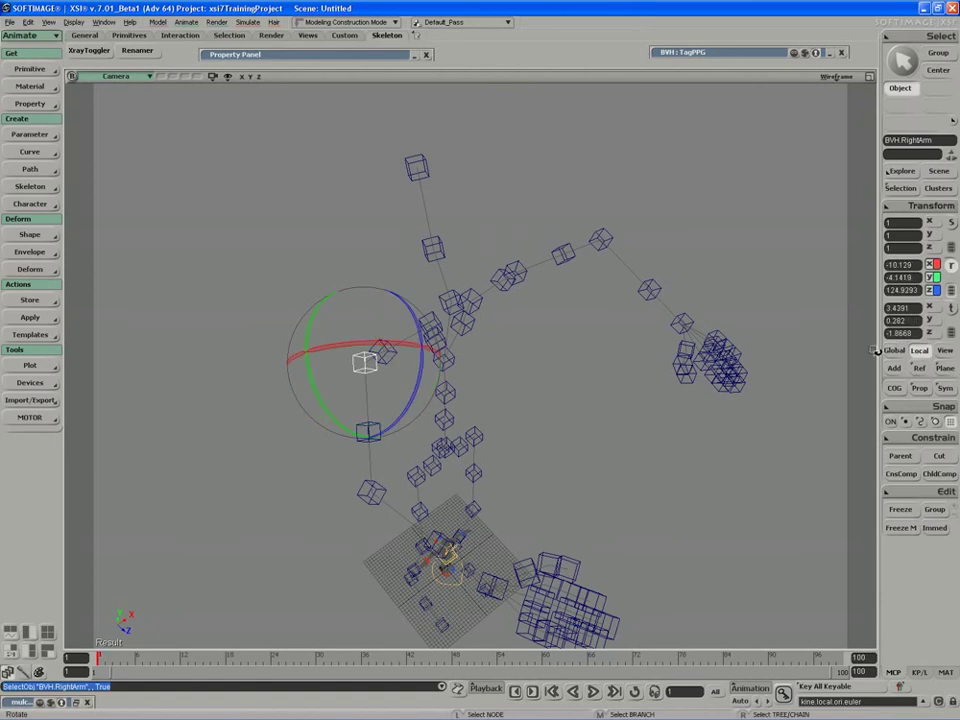
middle_click(899, 210)
Step: Raise the right arm sideways by rotating RightArm to about 177 degrees on local Z and about -33 degrees on local Y
key("s")
right_click_drag(750, 318, 704, 262)
left_click_drag(374, 290, 359, 269)
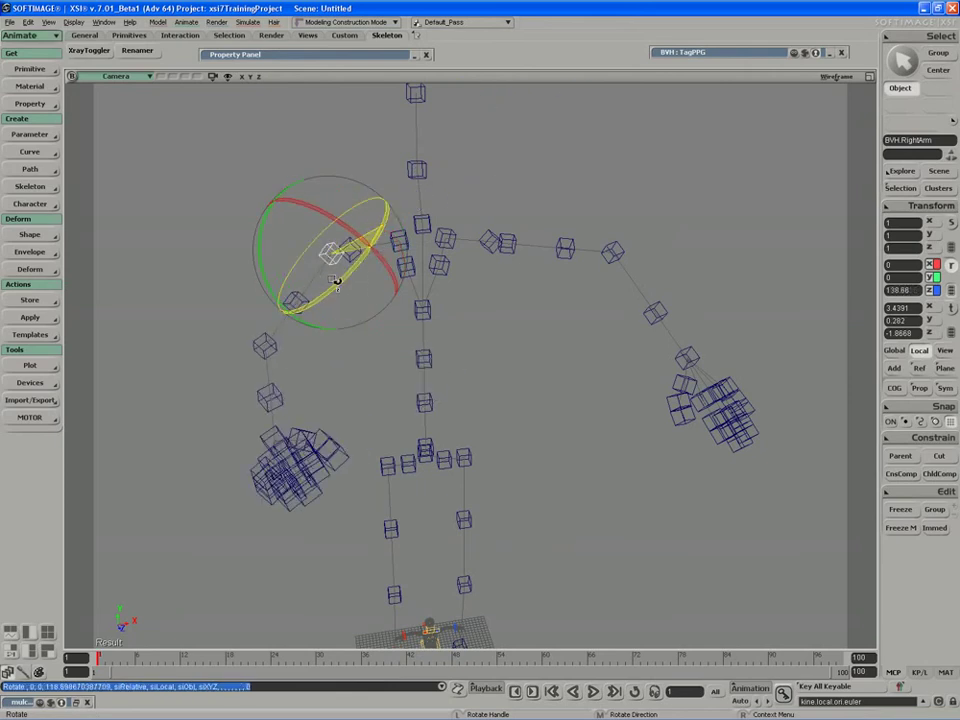
left_click_drag(336, 282, 296, 294)
key("s")
right_click_drag(345, 299, 425, 289)
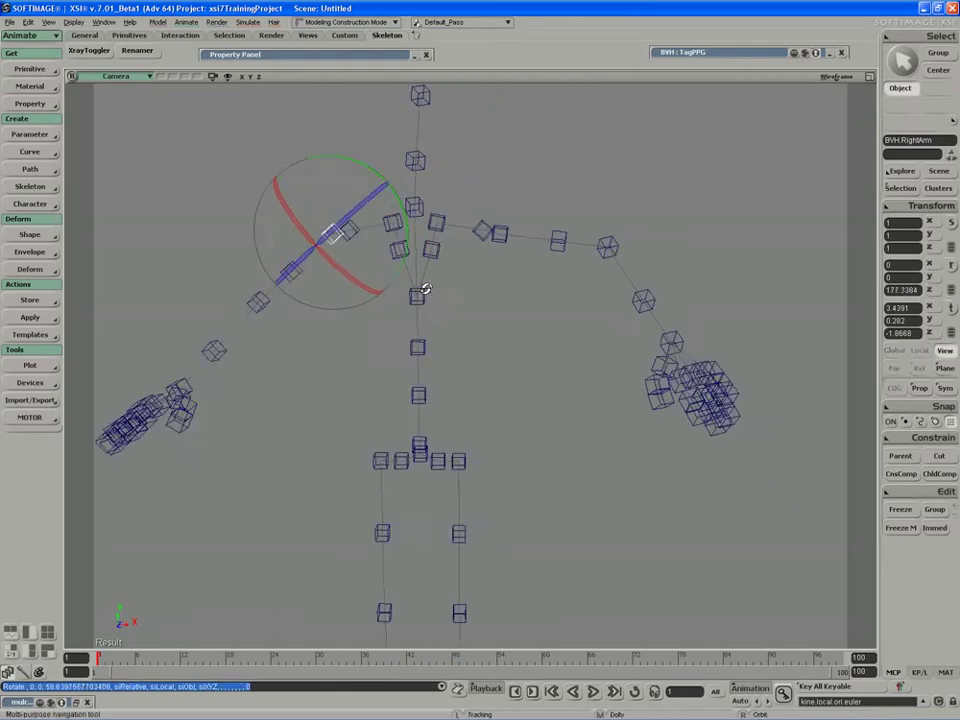
left_click_drag(375, 161, 409, 206)
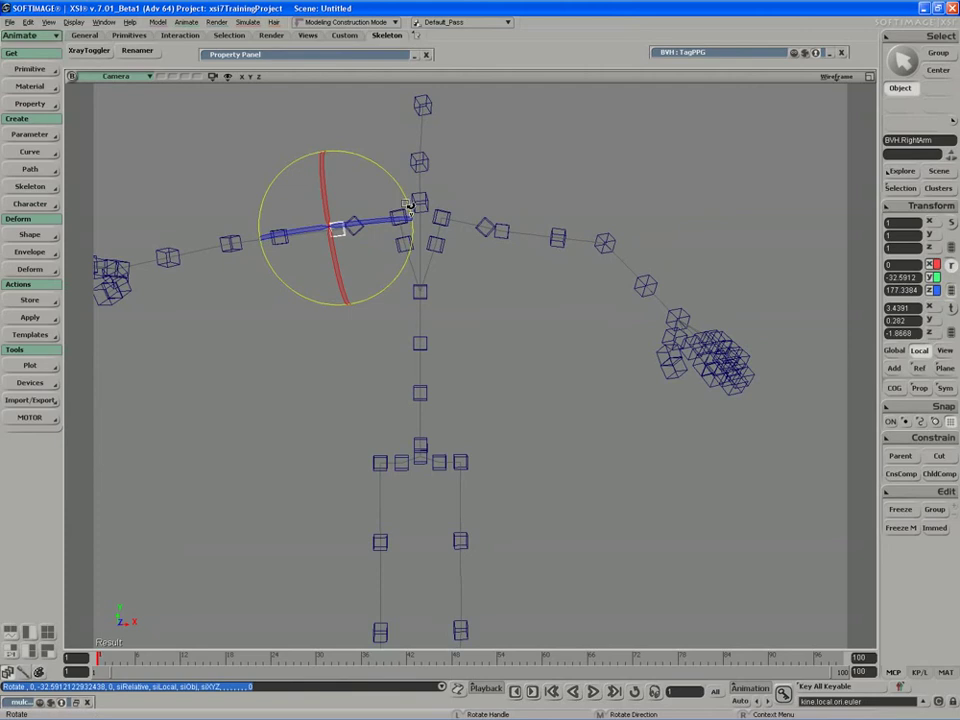
Step: Compare the rotations of LeftArm and RightArm, and set the RightArm node's Z rotation to 170
key("space")
left_click(500, 238)
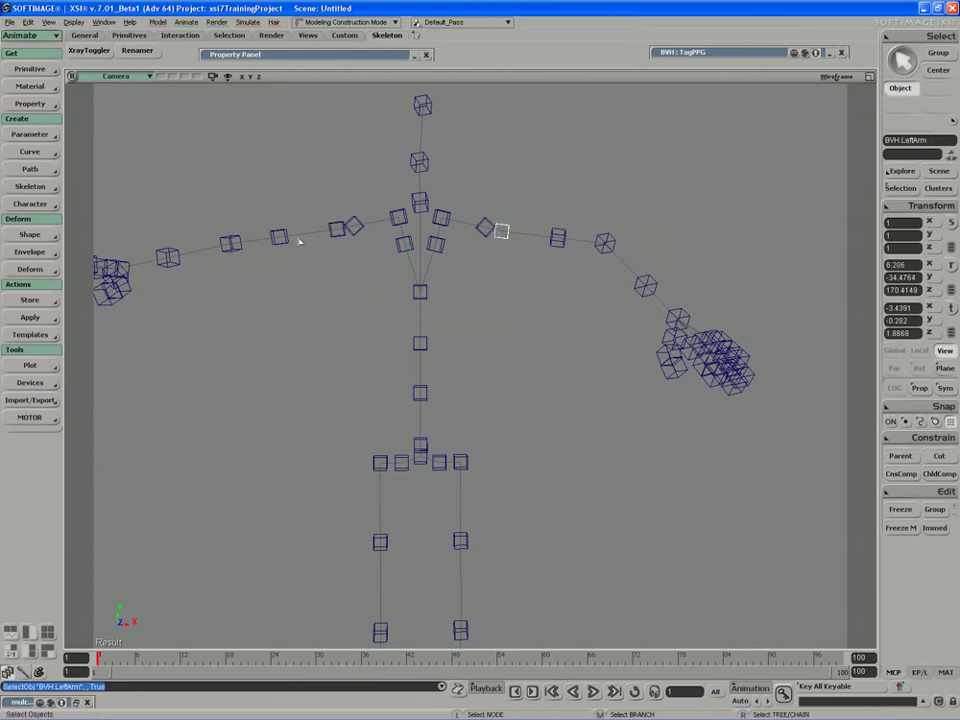
left_click(337, 230)
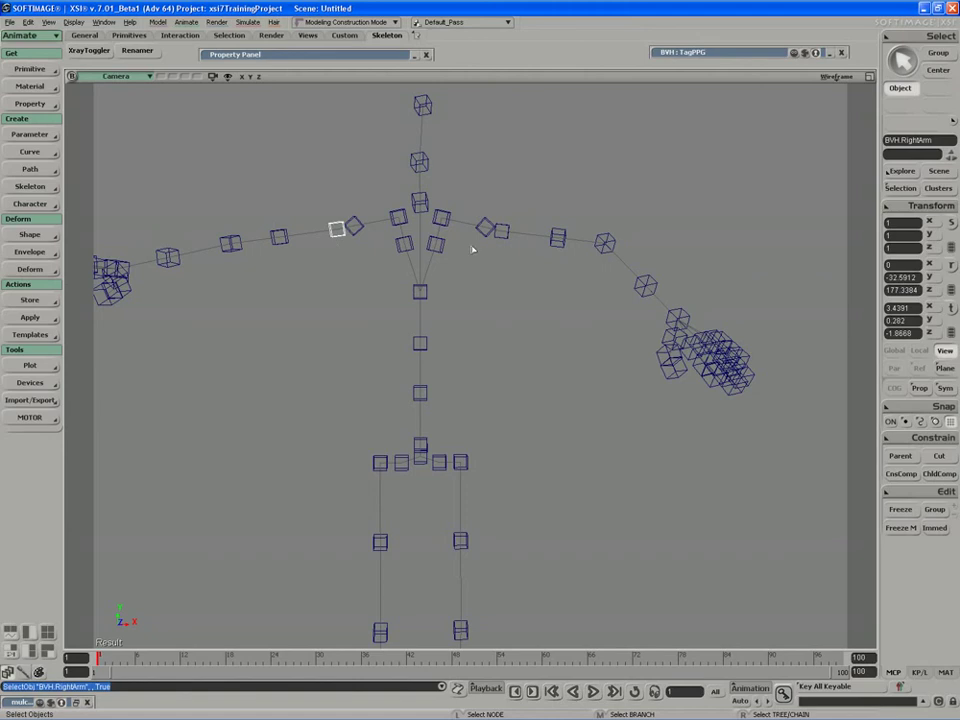
left_click(501, 234)
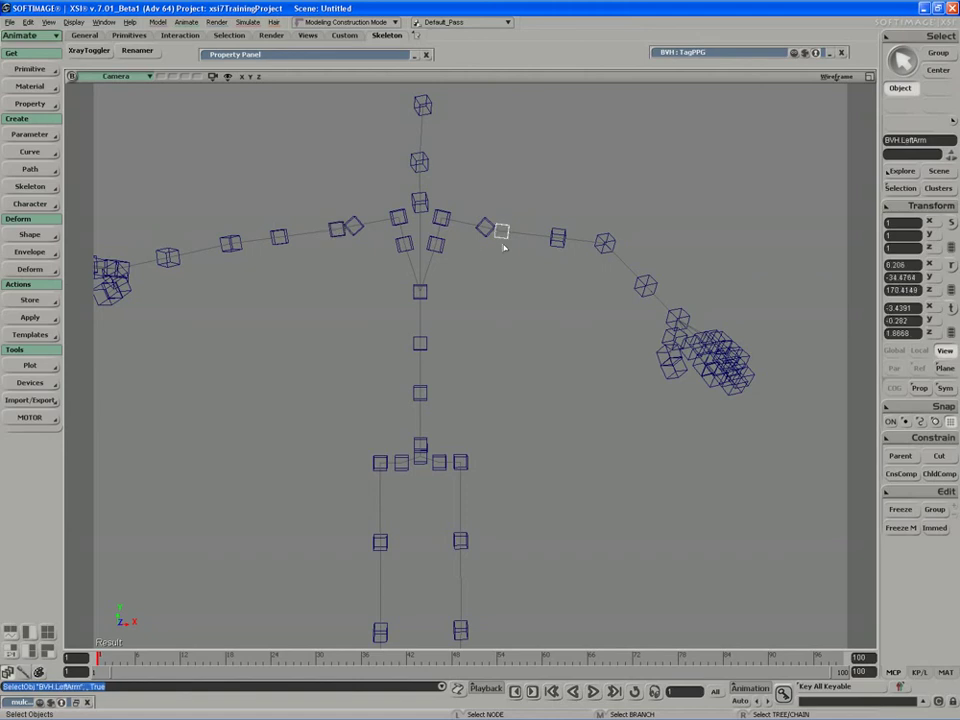
left_click(337, 230)
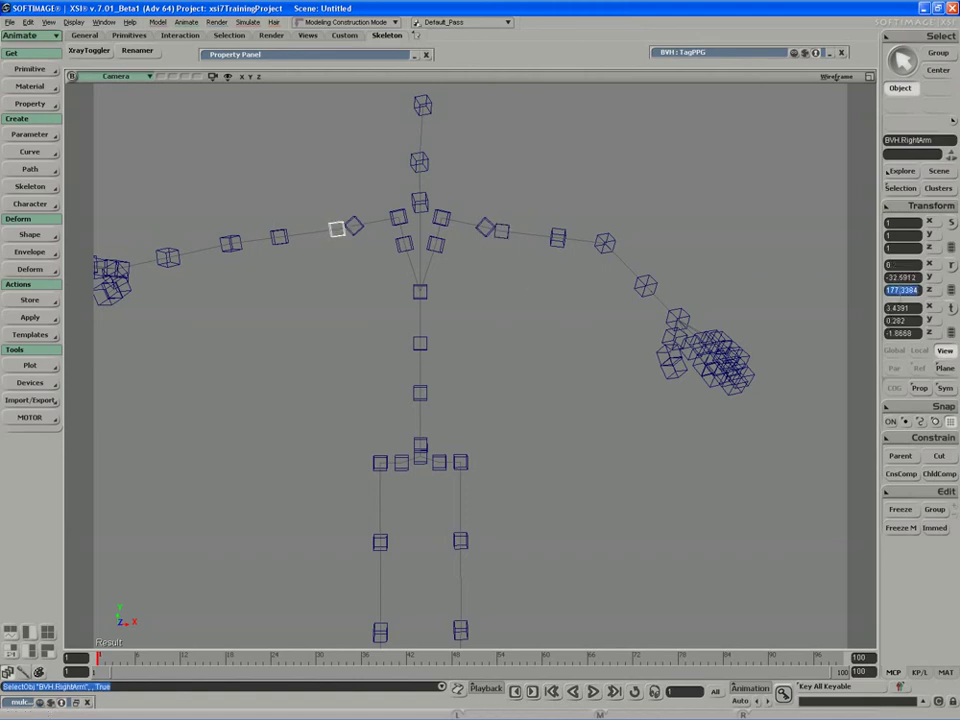
type("170")
key("Return")
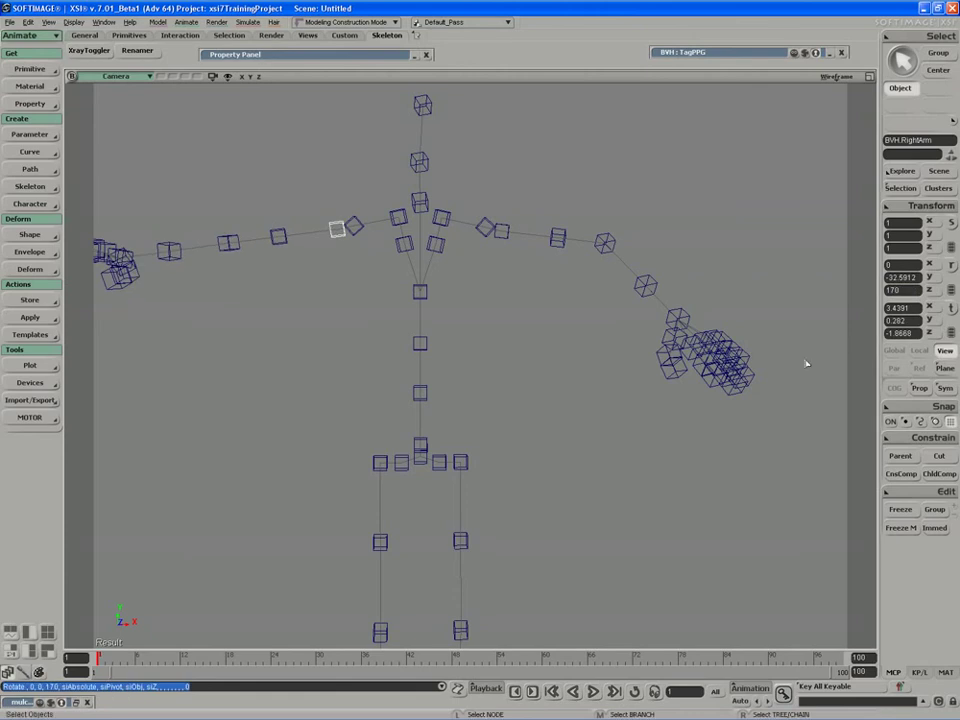
Step: Set the RightArm node's Y rotation to -35
right_click_drag(508, 274, 518, 298)
key("space")
left_click(904, 279)
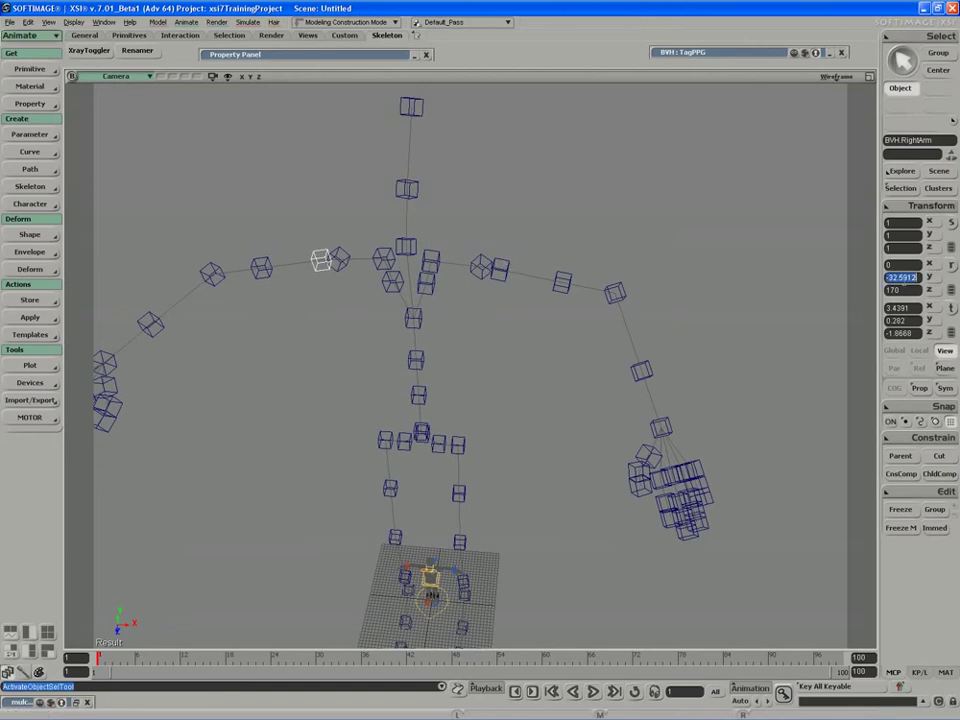
type("-35")
key("Return")
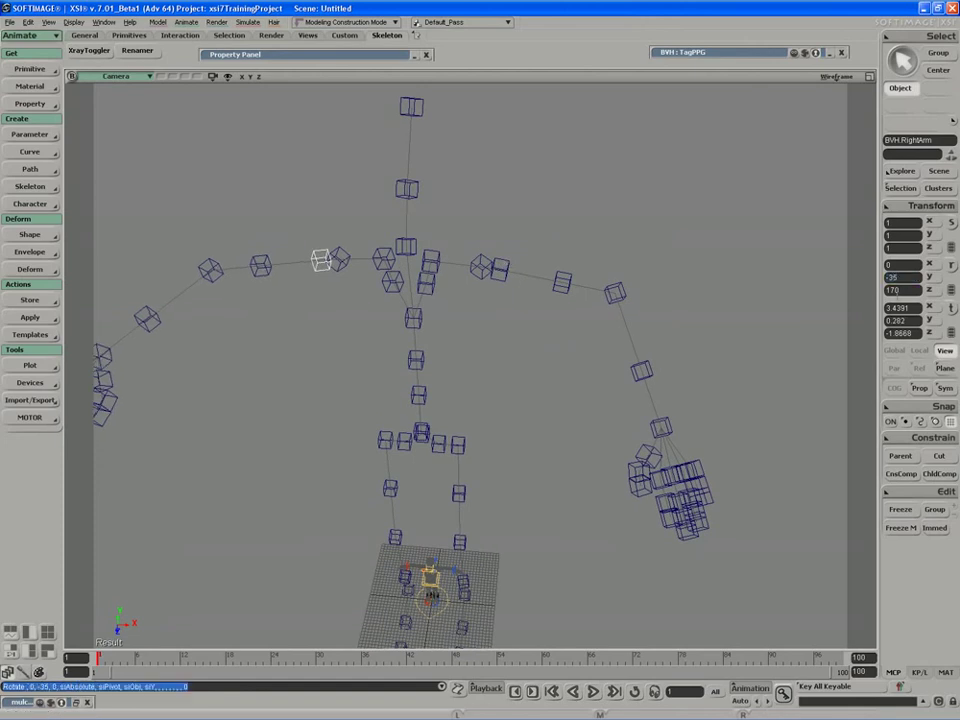
Step: Select the LeftArm node and set its Y rotation to -35 and its X rotation to 0
left_click(501, 267)
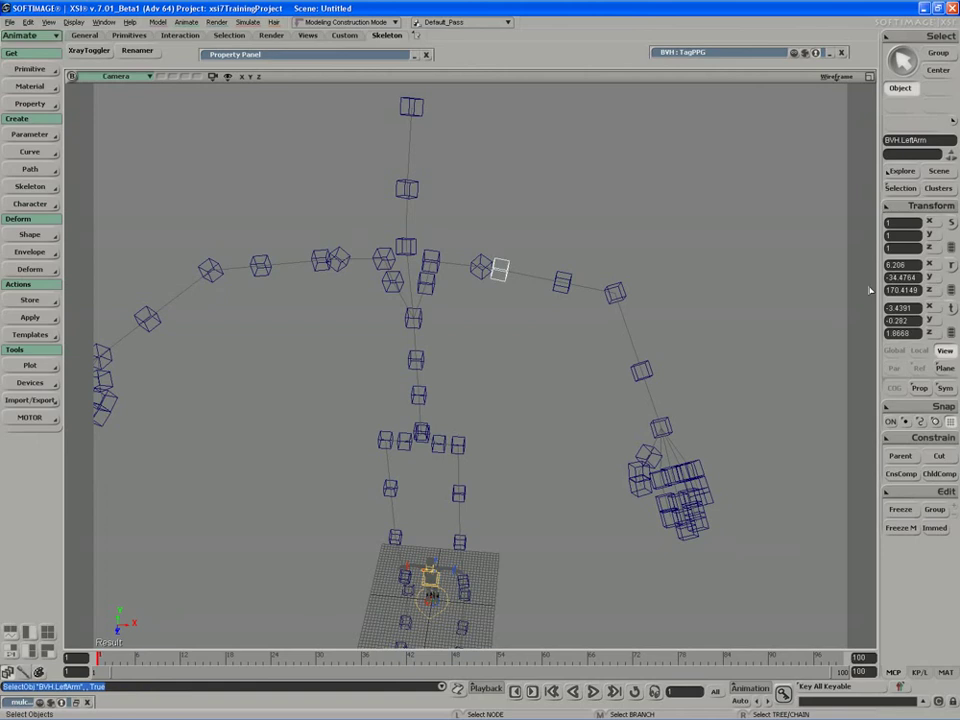
left_click(901, 277)
type("-35")
key("Return")
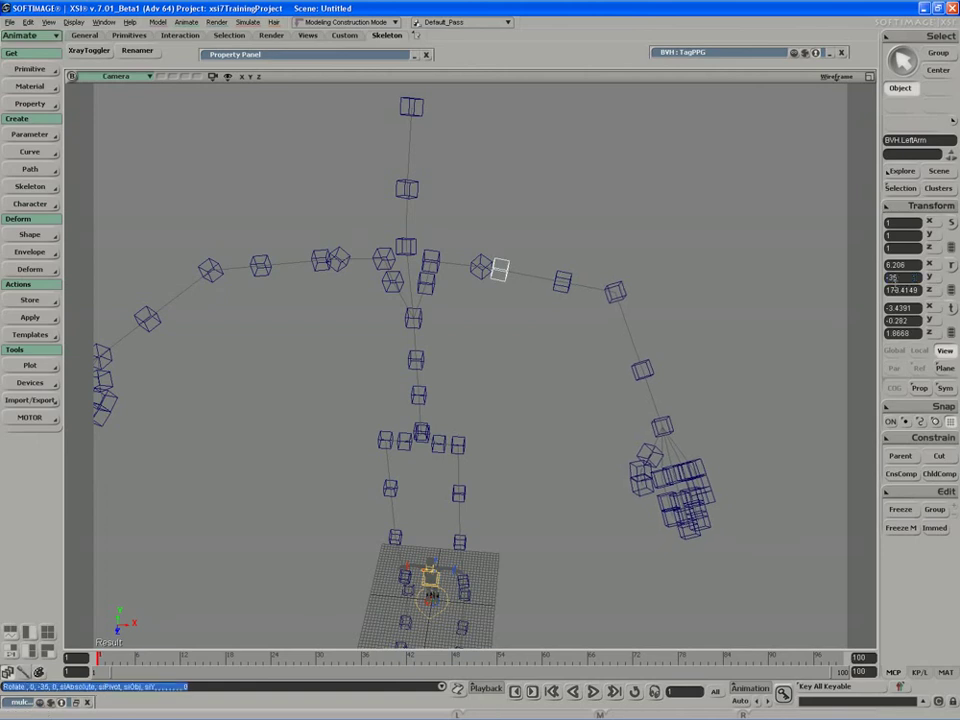
double_click(897, 278)
left_click(903, 265)
type("0")
key("Return")
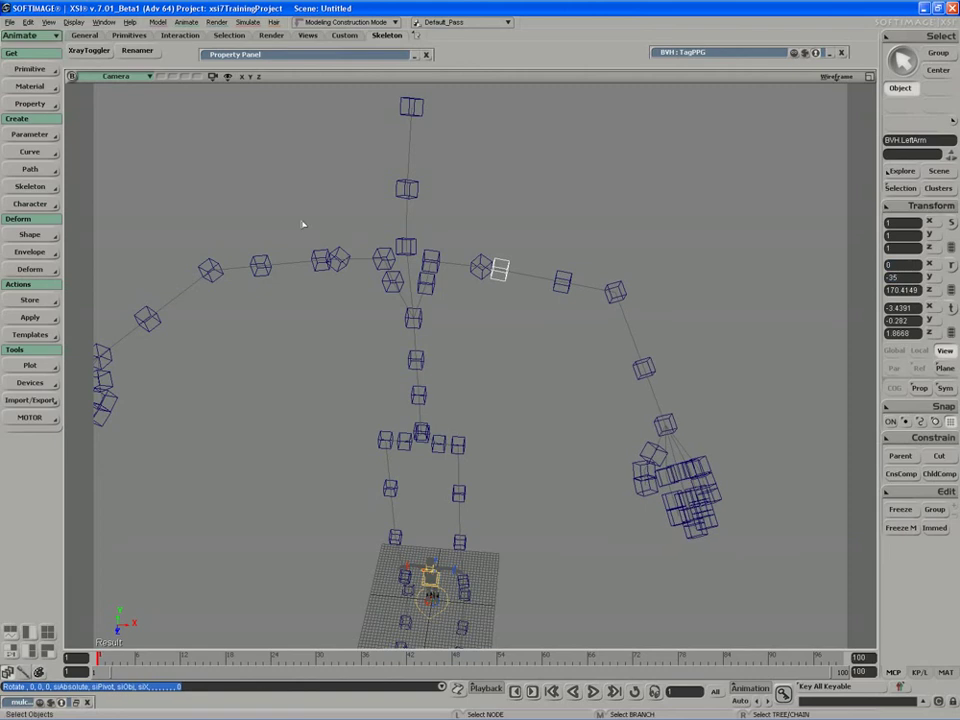
Step: Check the RightArm rotation against LeftArm and inspect the right arm's roll, forearm and forearm roll nodes
left_click(321, 260)
key("s")
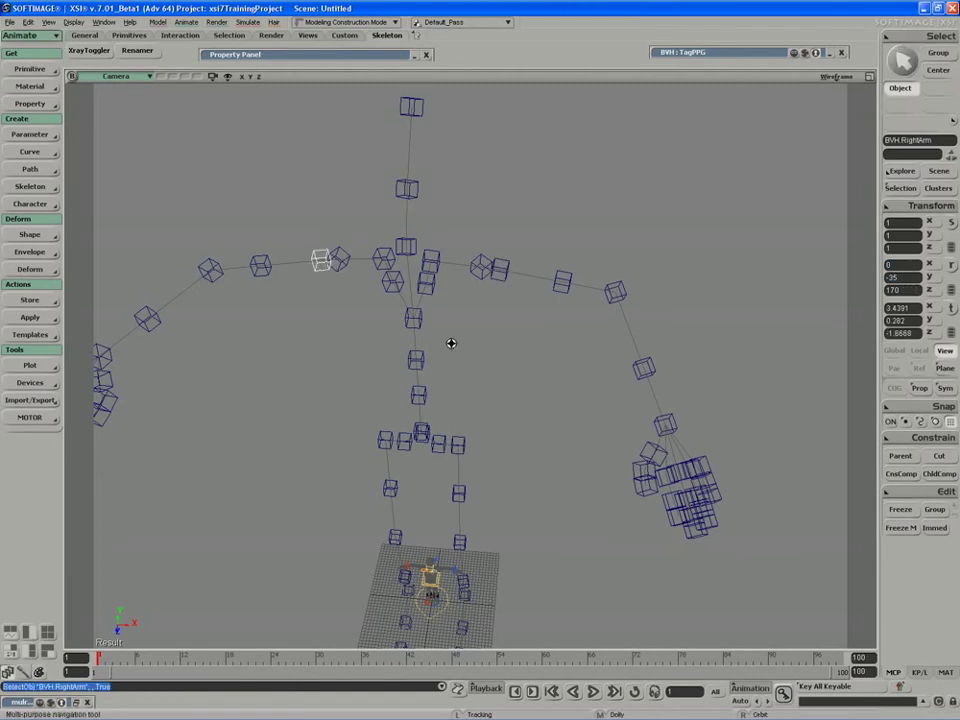
right_click_drag(450, 343, 480, 258)
key("space")
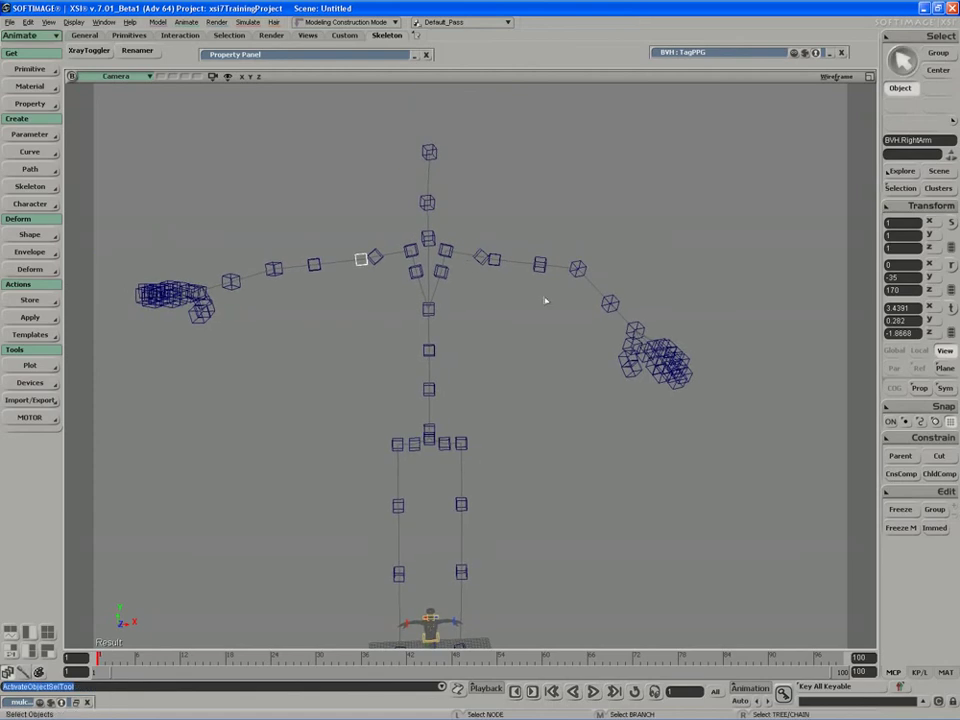
key("s")
right_click_drag(303, 272, 279, 291)
left_click(267, 297)
key("s")
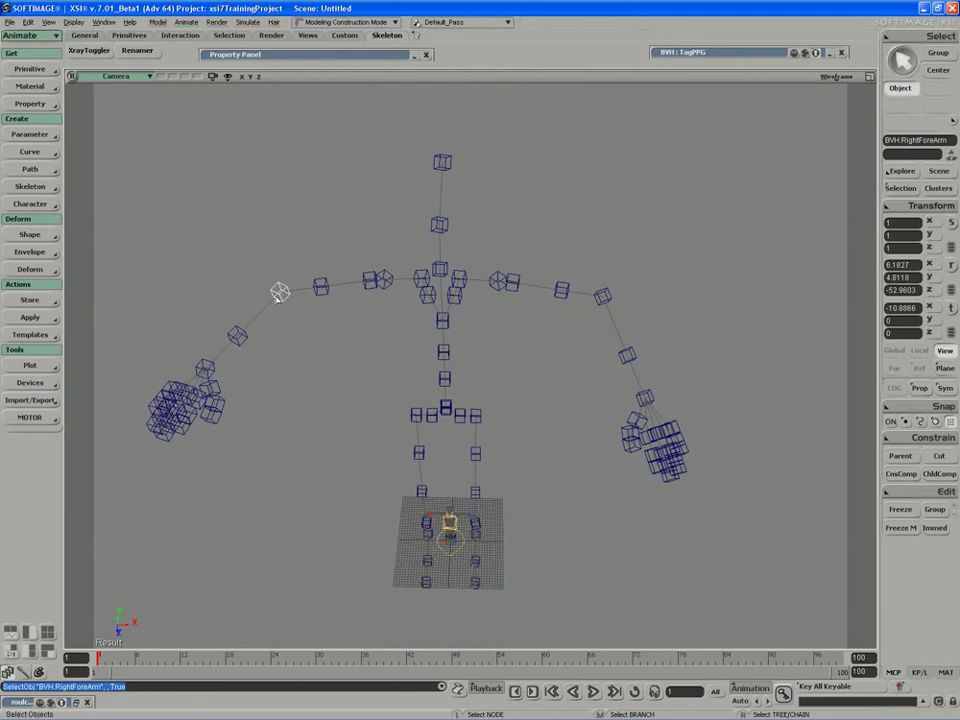
left_click(321, 291)
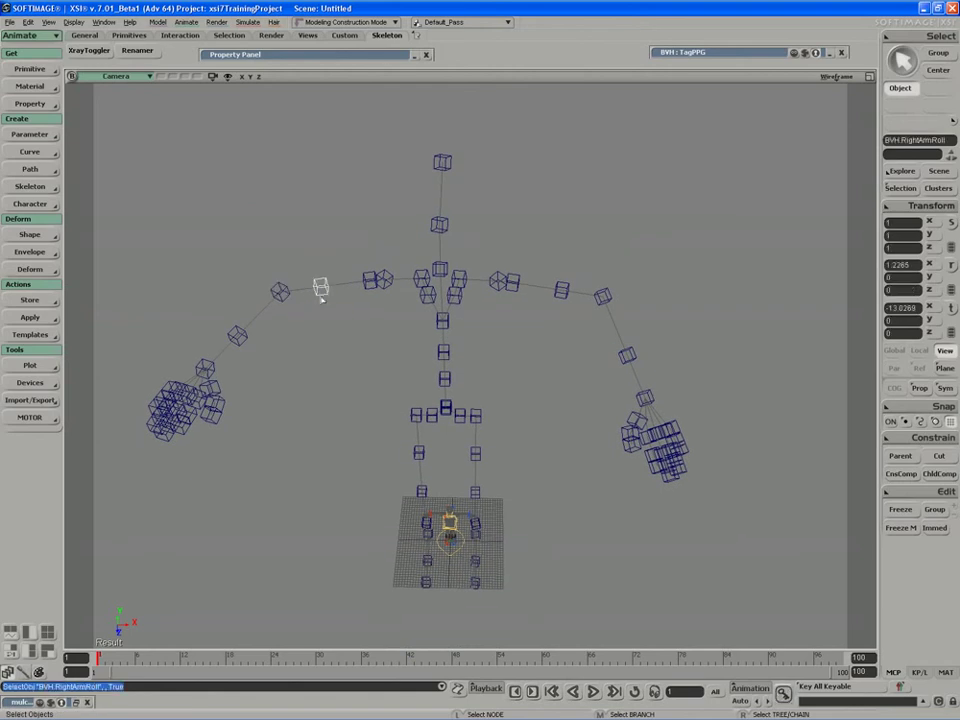
left_click(281, 293)
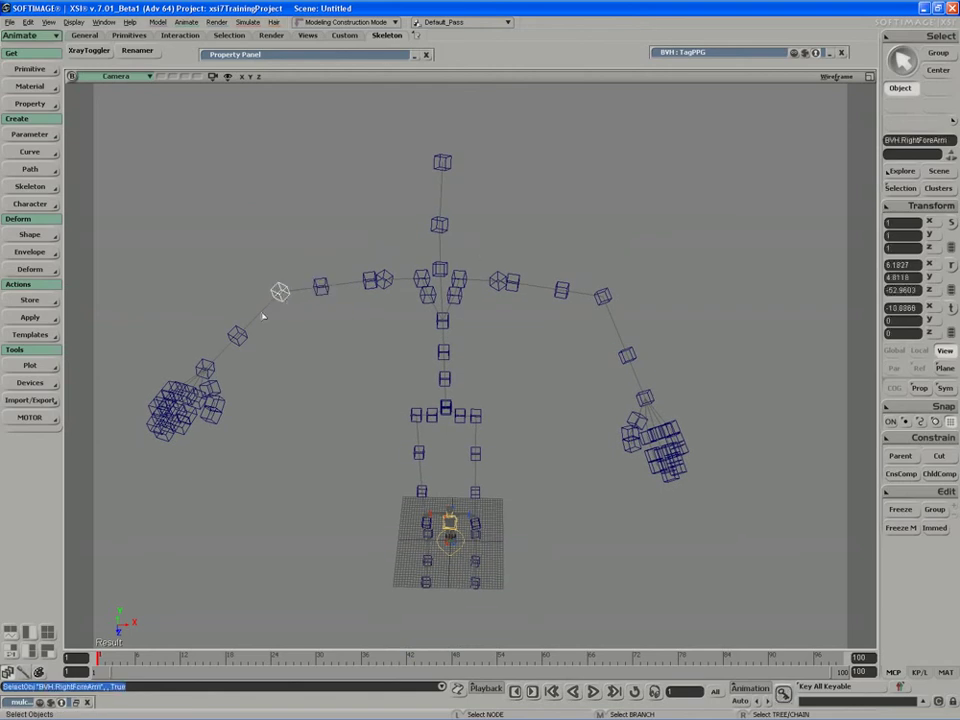
left_click(240, 338)
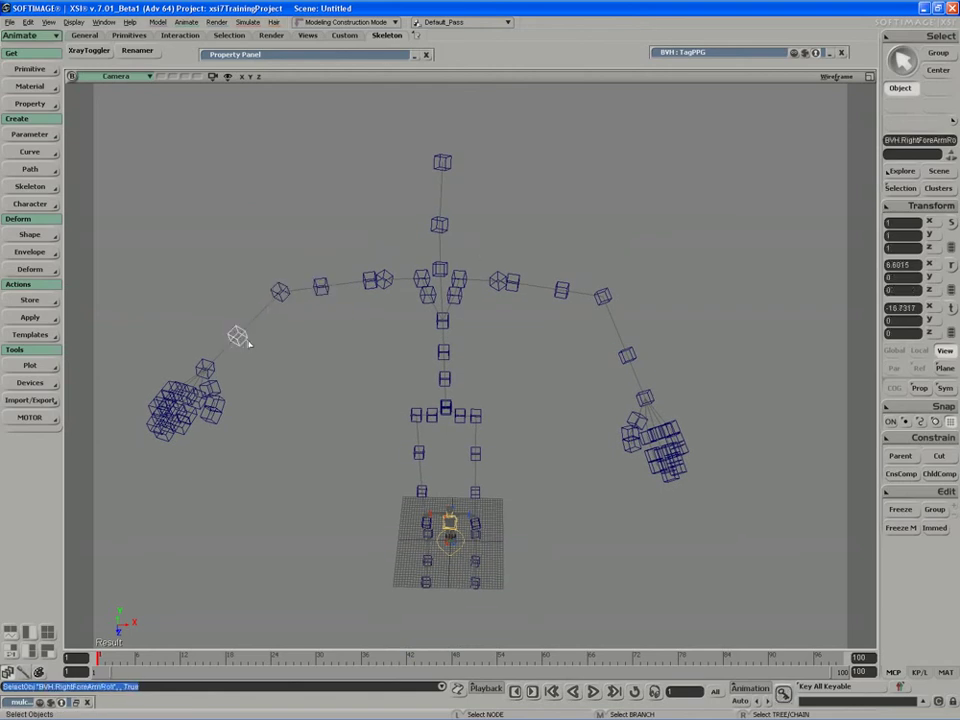
Step: Reset the RightForeArm node's rotation, then bend it forward about -26 degrees on local Z
left_click(281, 293)
middle_click(901, 205)
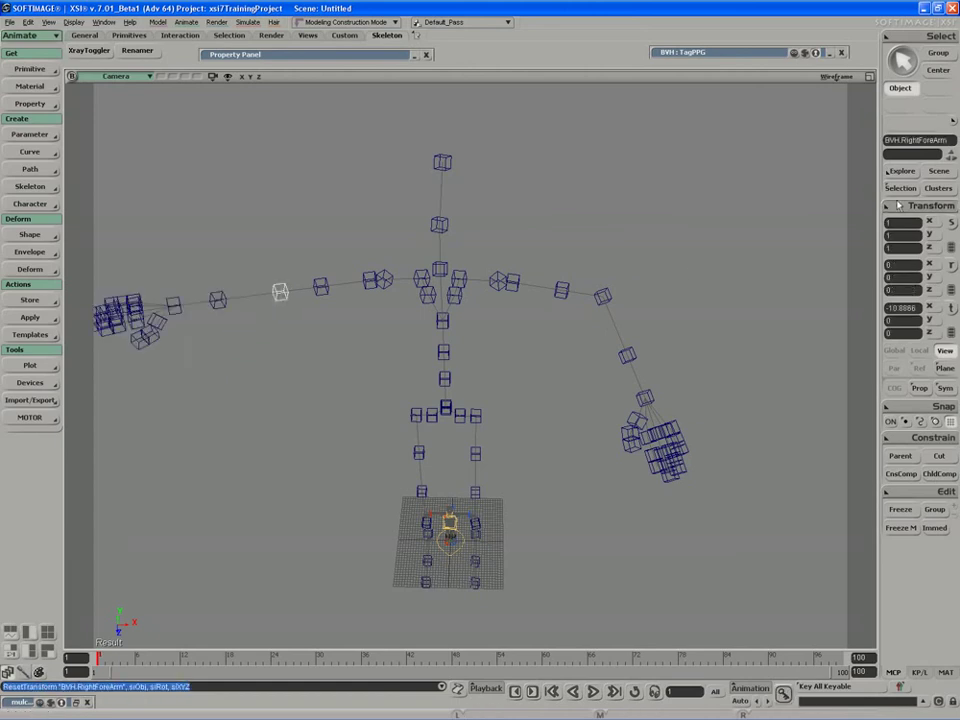
key("s")
right_click_drag(690, 284, 386, 281)
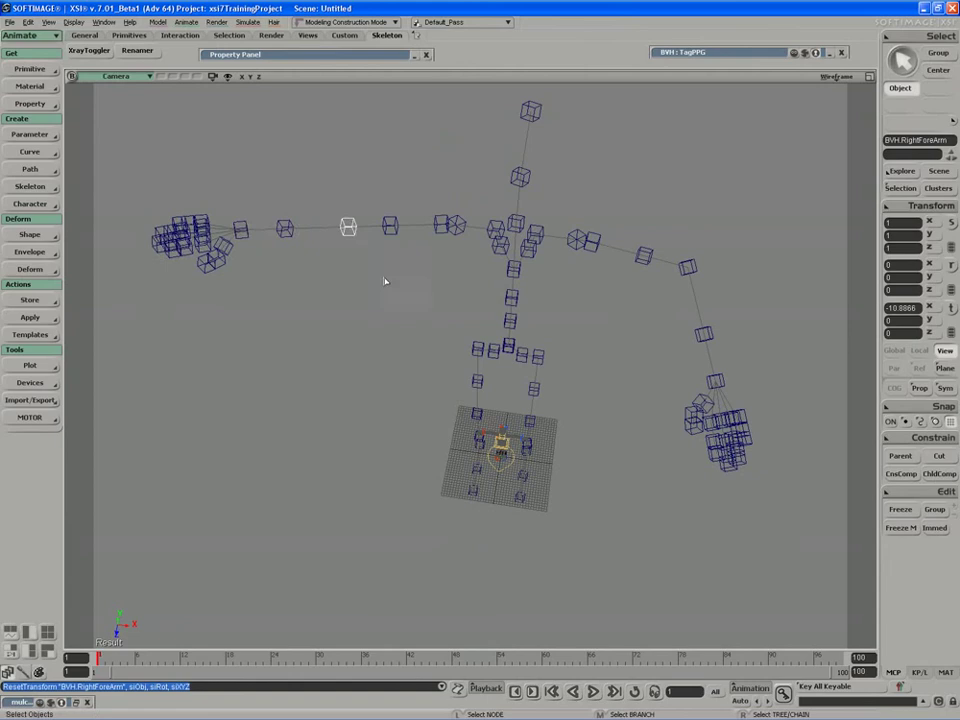
key("c")
left_click_drag(372, 282, 401, 268)
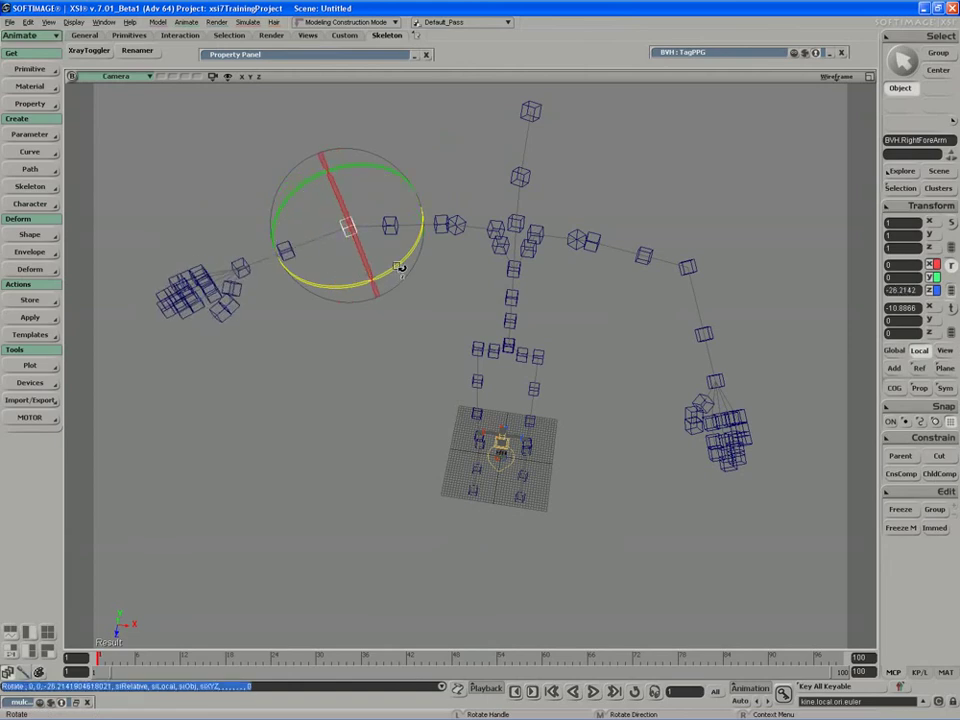
key("s")
right_click_drag(401, 268, 401, 236)
key("space")
Step: Select the LeftForeArm node and reset its rotation to straighten the left elbow
left_click(638, 204)
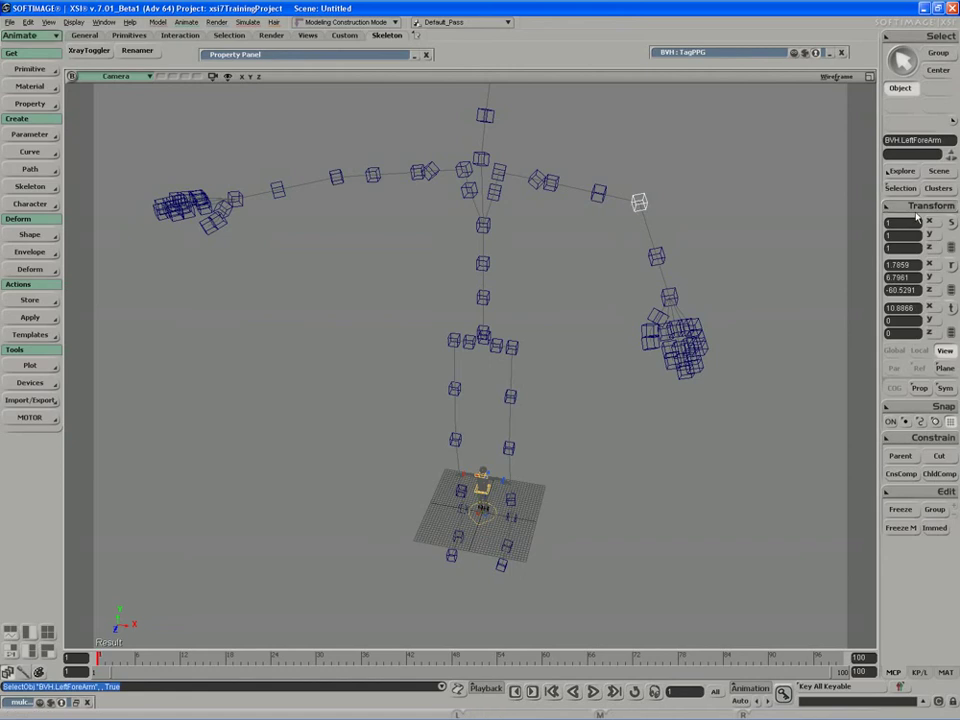
key("ctrl+shift+r")
key("s")
right_click_drag(857, 220, 735, 270)
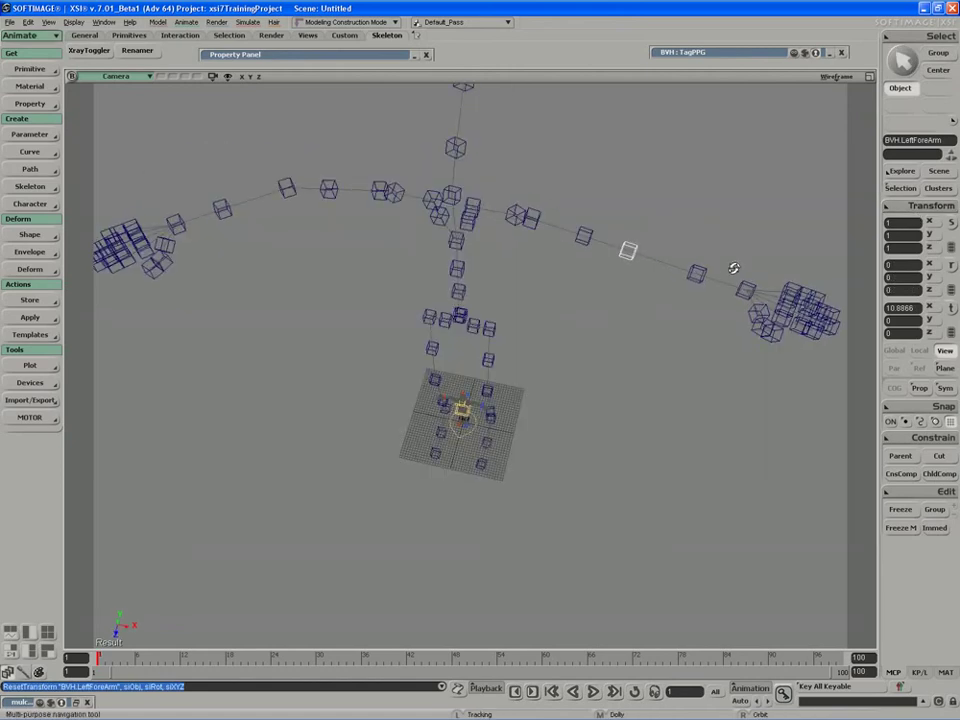
key("space")
Step: Check RightForeArm's Z rotation and match it on LeftForeArm by setting its Z rotation to -26
left_click(286, 190)
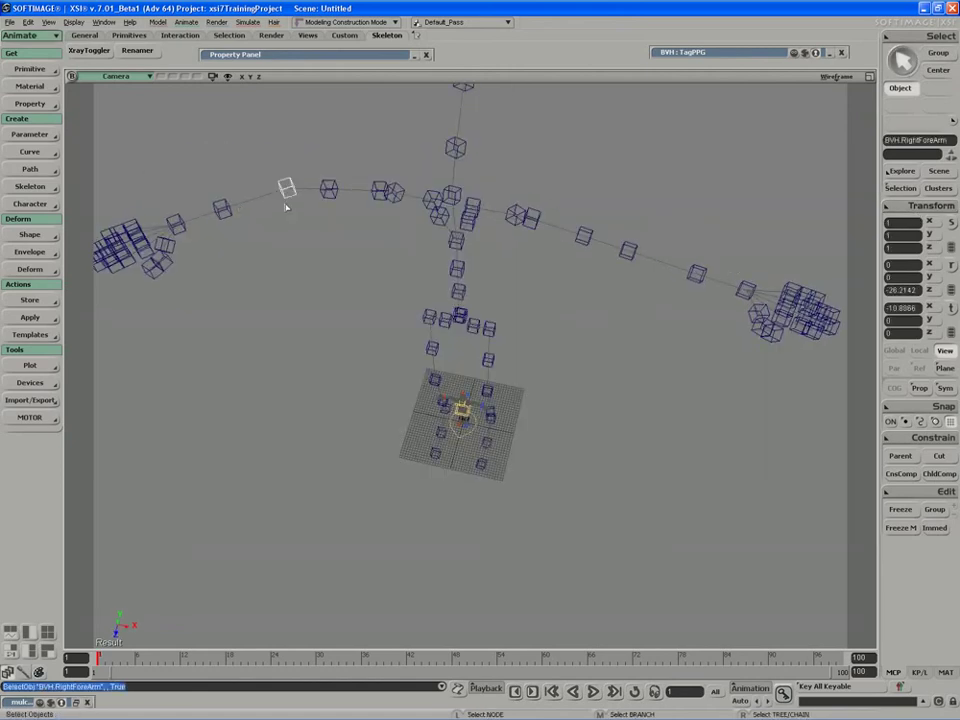
left_click(627, 251)
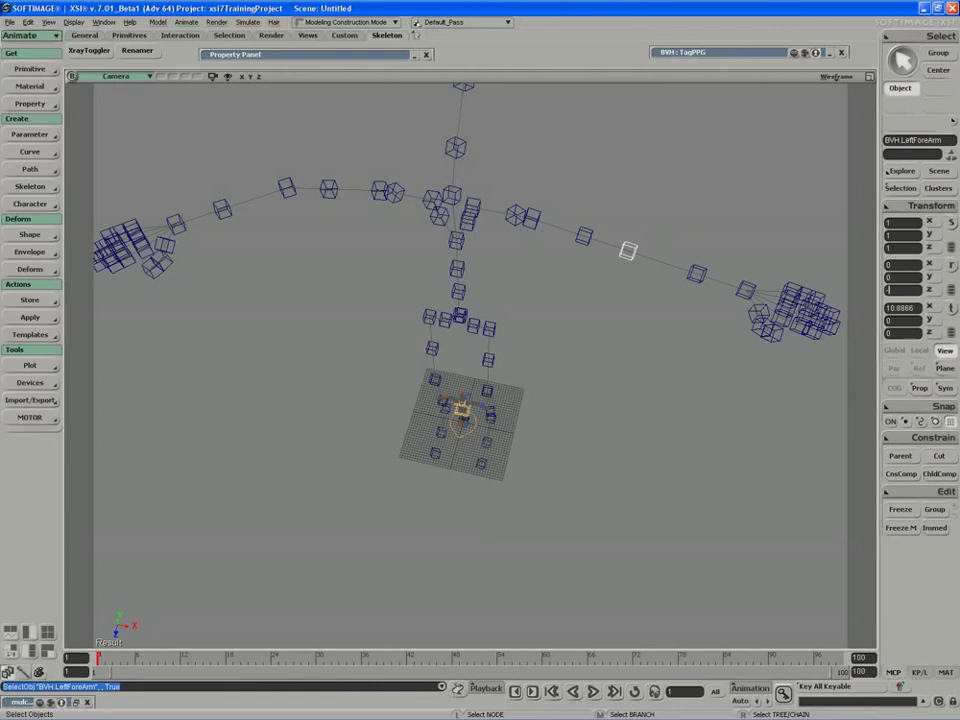
type("-26")
key("Return")
key("s")
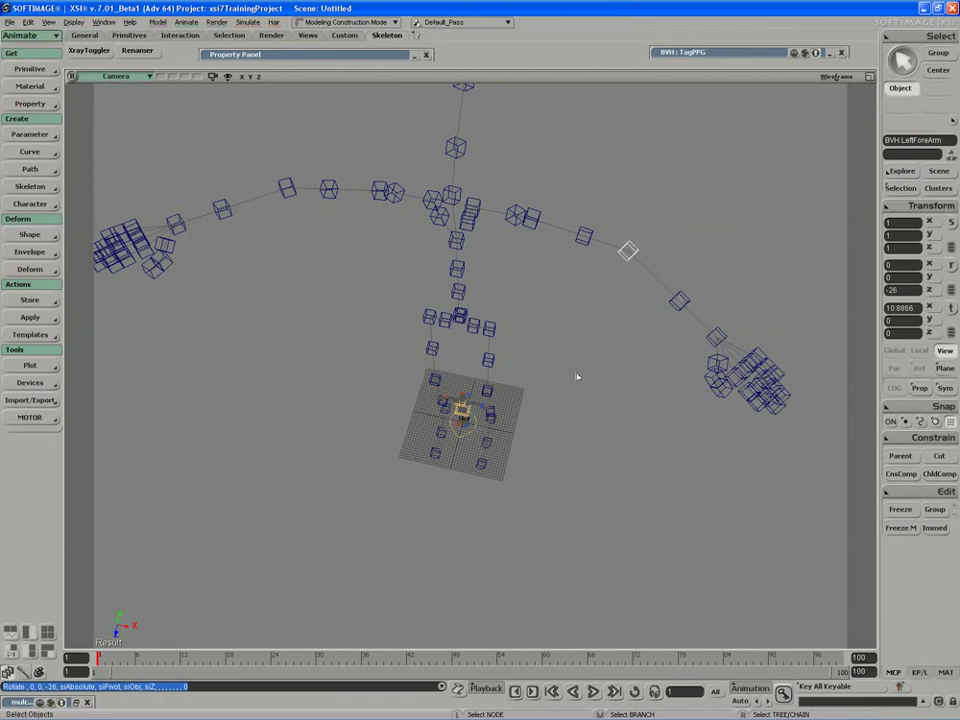
right_click_drag(574, 377, 533, 295)
key("space")
Step: Reset the rotations of the RightHand and LeftHand nodes
left_click(217, 186)
key("ctrl+shift+r")
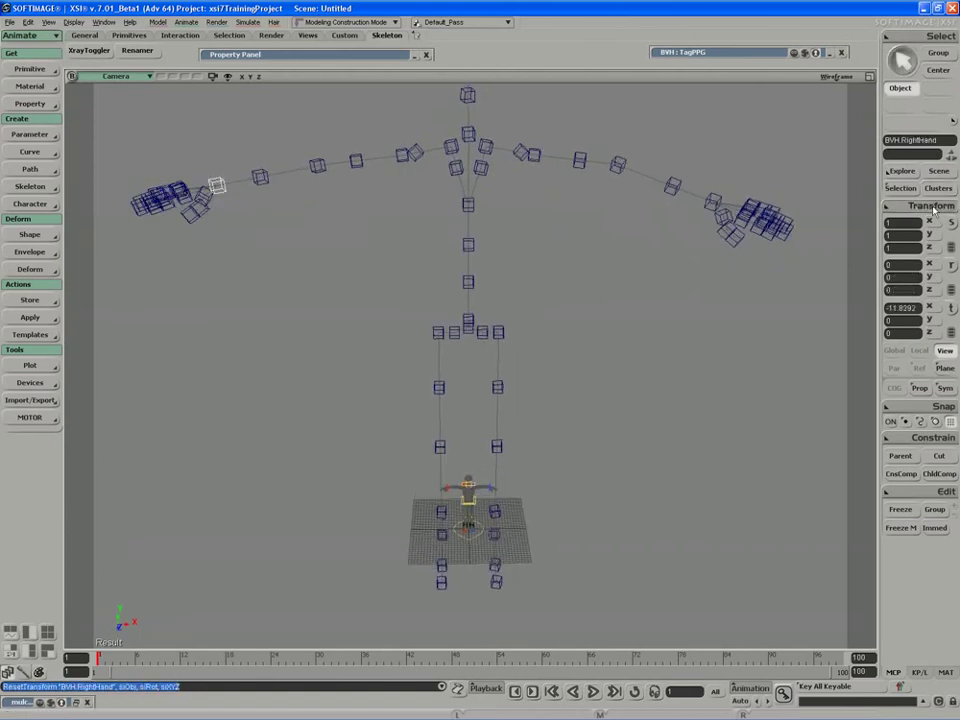
left_click(714, 202)
middle_click(914, 206)
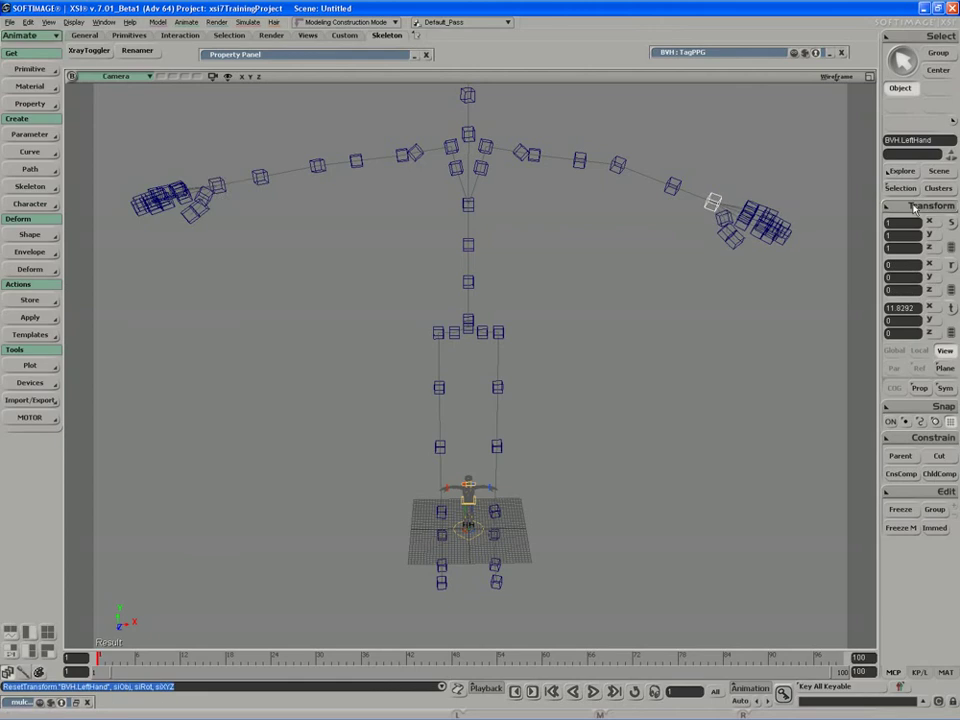
key("s")
right_click_drag(719, 265, 696, 238)
Step: Select both the RightForeArmRoll and LeftForeArmRoll nodes and reset their rotations together
left_click(667, 186)
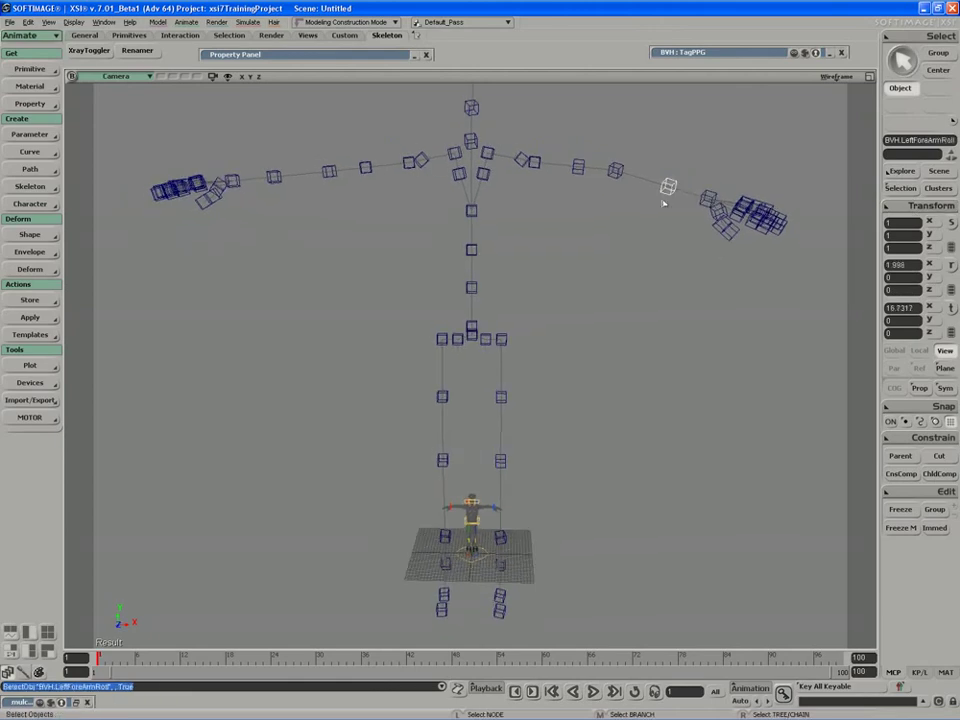
left_click(275, 179)
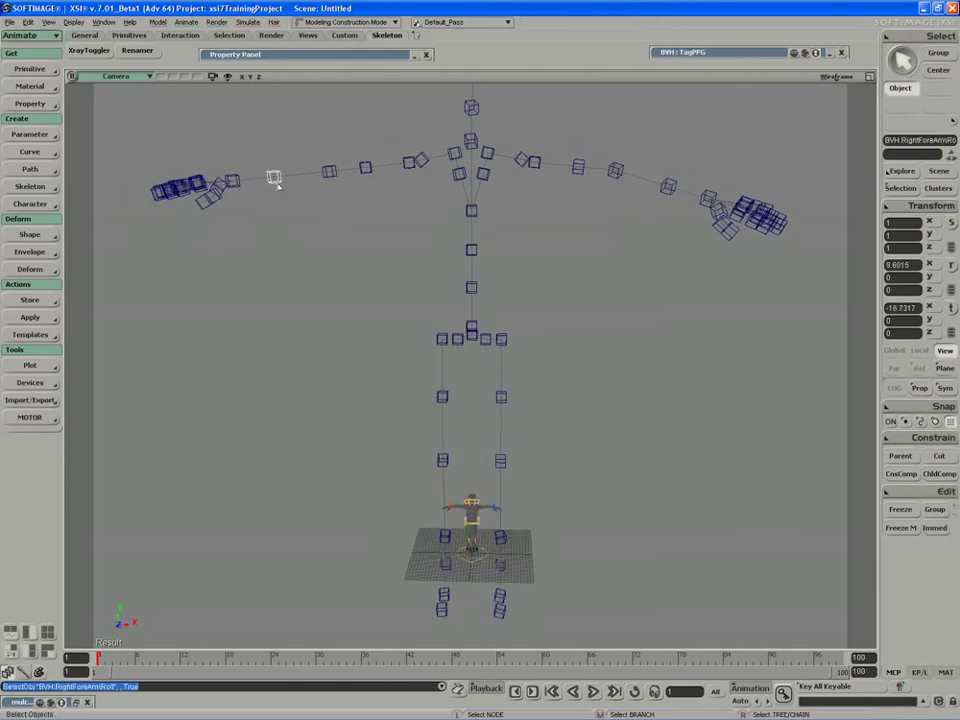
left_click(668, 188, "shift")
key("ctrl+shift+r")
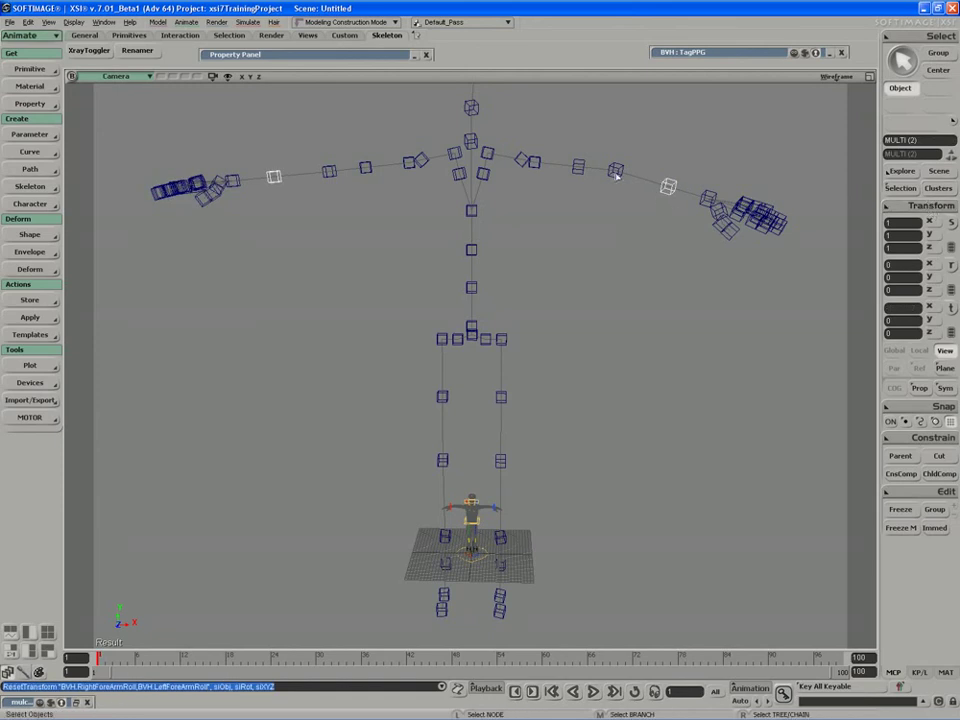
Step: Select the LeftArmRoll node and reset its rotation
left_click(615, 170)
left_click(579, 170)
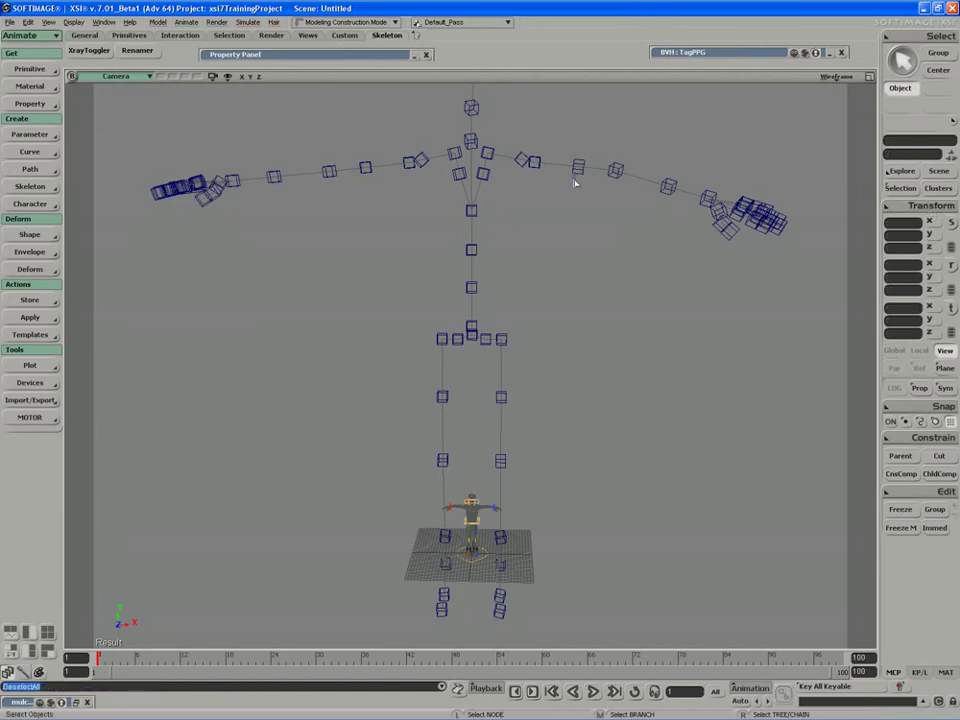
key("ctrl+shift+r")
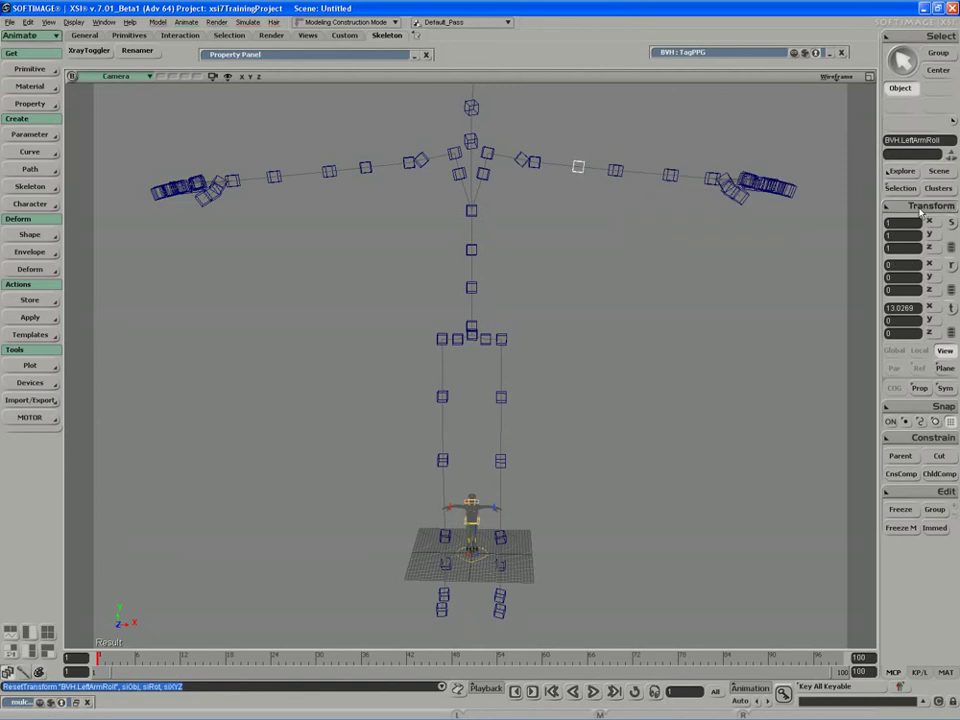
key("ctrl+z")
key("s")
right_click_drag(626, 197, 722, 212)
key("ctrl+shift+r")
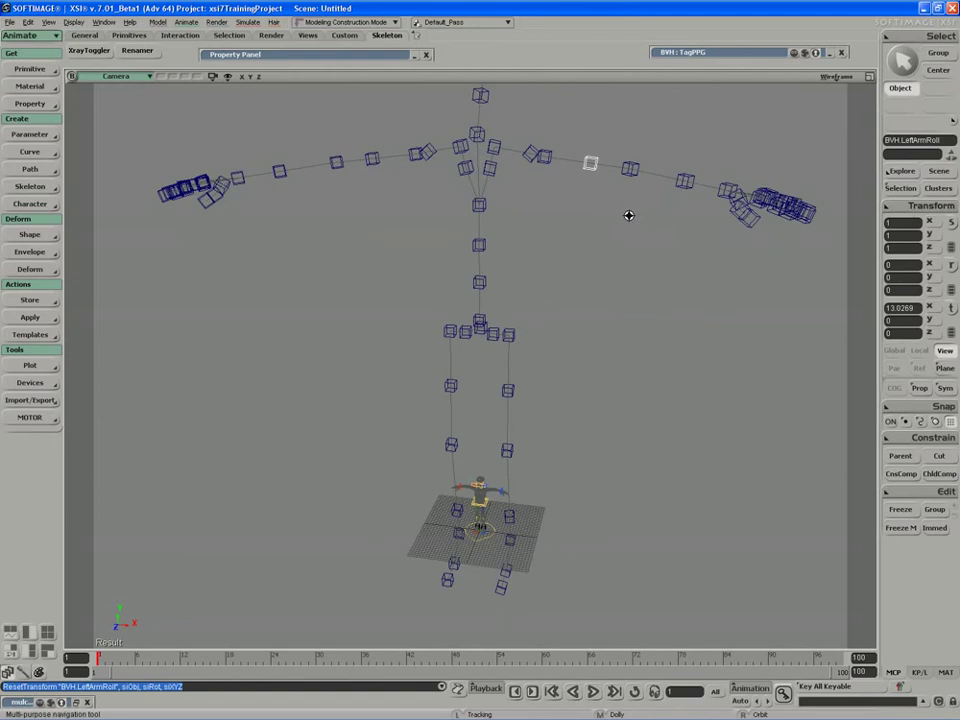
key("space")
Step: Select the RightArmRoll node and reset its rotation
left_click(372, 161)
key("s")
right_click_drag(371, 168, 499, 184)
key("ctrl+shift+r")
left_click_drag(499, 184, 486, 229)
key("space")
Step: Select the Neck node and reset its rotation
left_click(463, 300)
key("s")
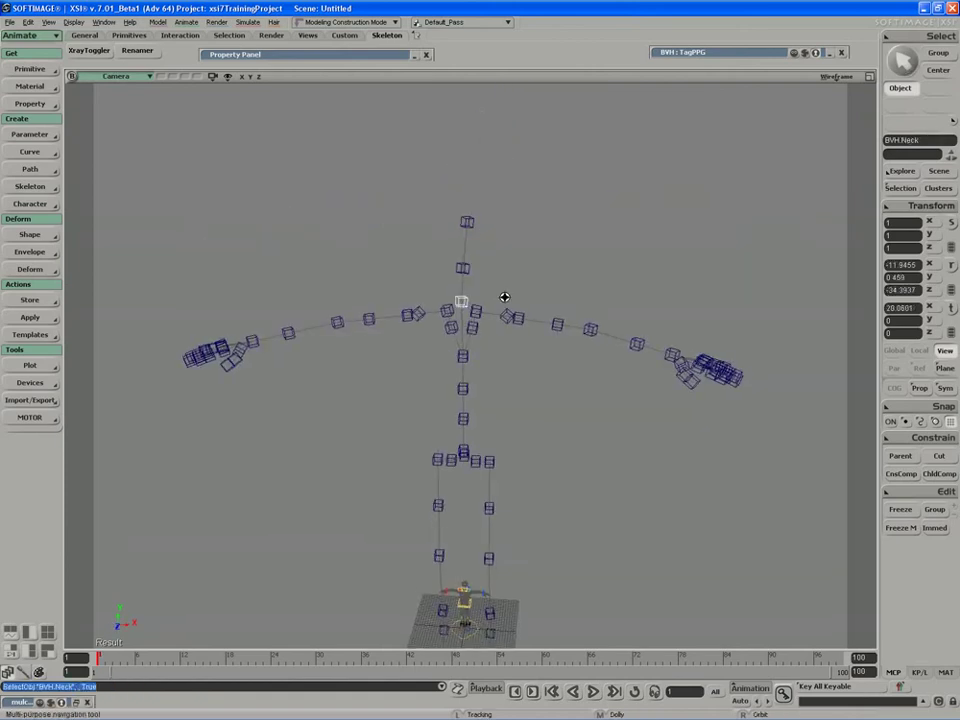
right_click_drag(504, 297, 754, 214)
key("ctrl+shift+r")
key("space")
Step: Reset the Head node's rotation and tilt it upright by about -7 degrees on local Z
left_click(452, 266)
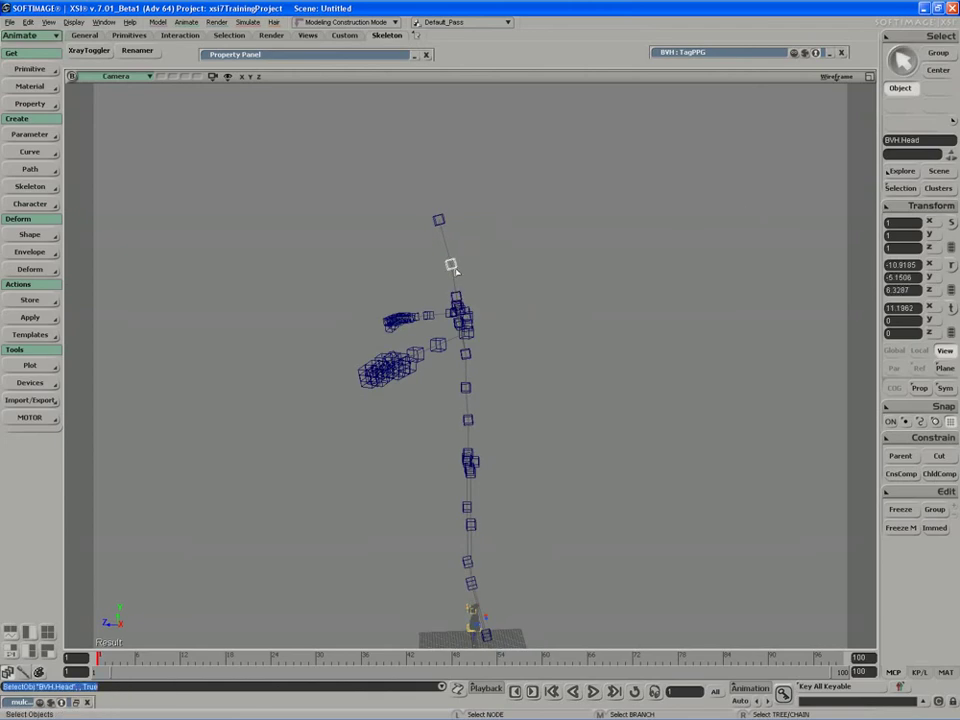
key("ctrl+shift+r")
key("c")
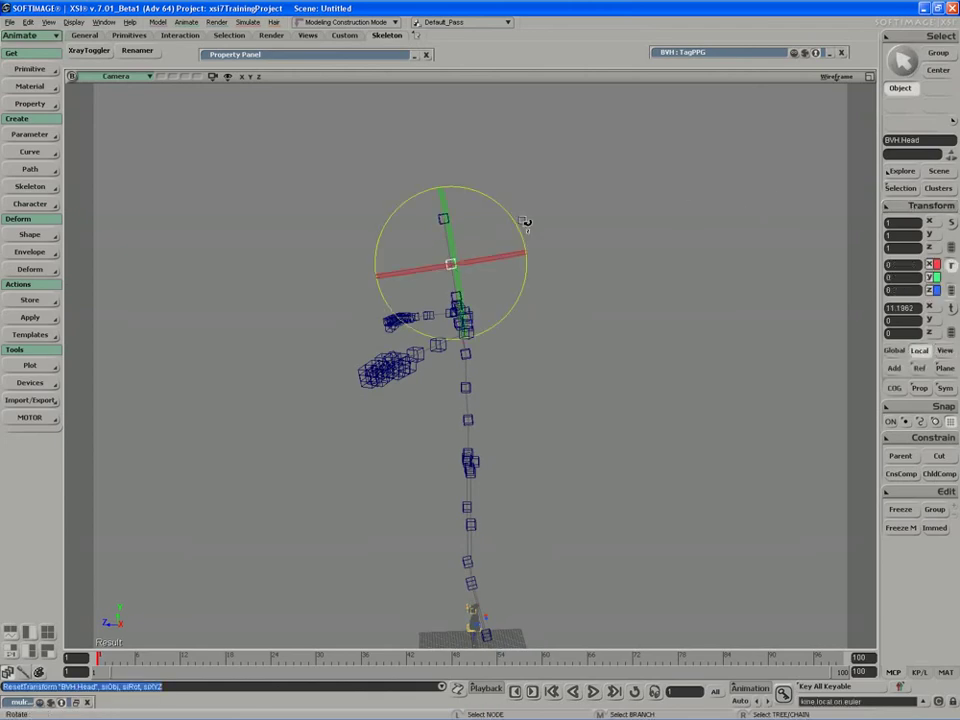
mouse_move(512, 214)
left_mouse_down()
mouse_move(525, 233)
mouse_move(518, 226)
left_mouse_up()
key("s")
right_click_drag(420, 250, 529, 311)
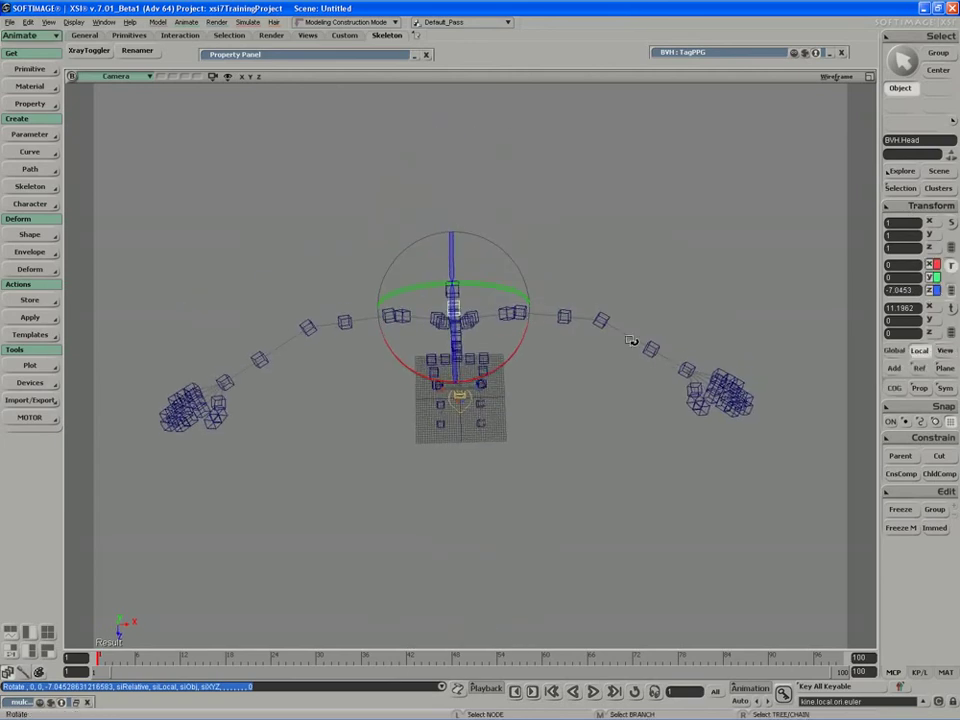
Step: Select the LeftForeArm and RightForeArm nodes together and rotate both on local Z to adjust the elbow bend
left_click(601, 320)
left_click(308, 327, "shift")
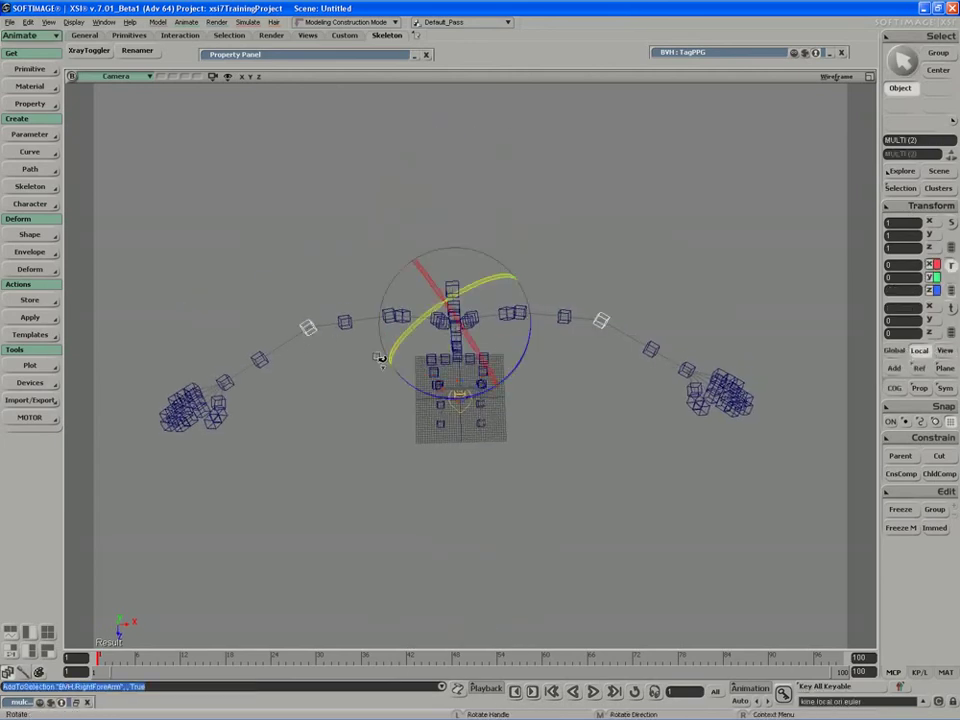
left_click_drag(381, 359, 420, 407)
right_click_drag(420, 407, 448, 270)
key("space")
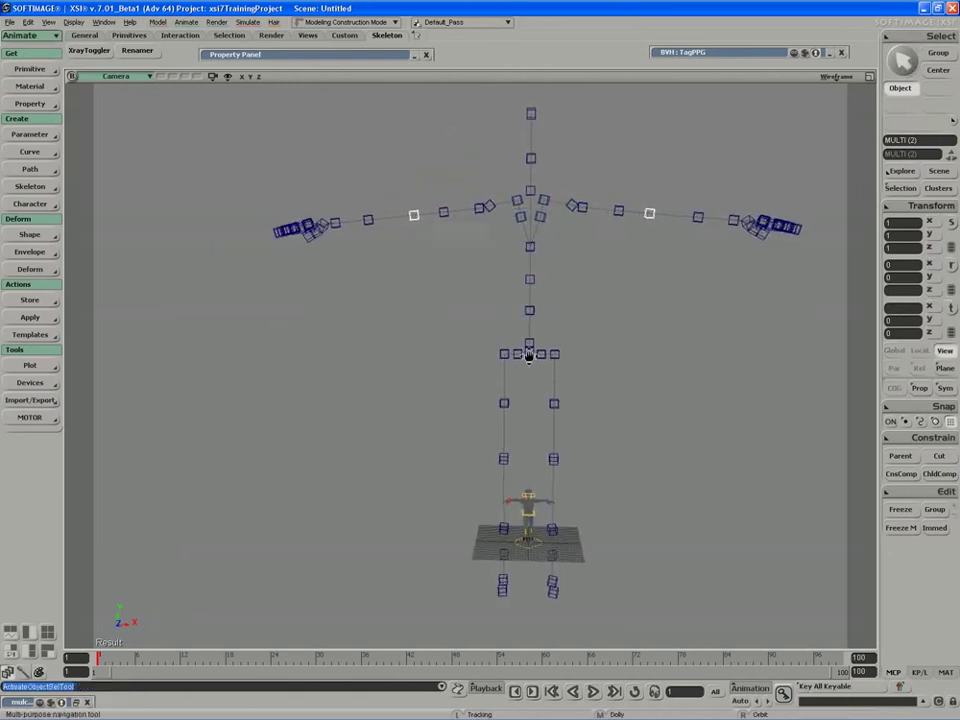
Step: Compare the skeleton's overall pose from the front with the biped rig's T-stance
left_click_drag(528, 356, 562, 397)
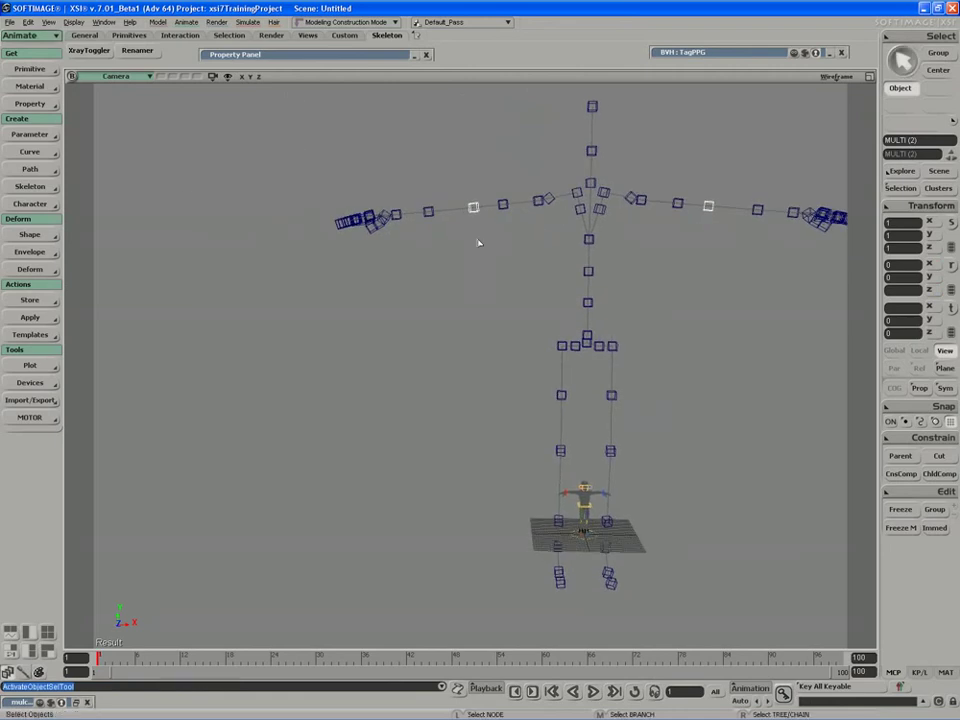
key("s")
left_click_drag(670, 497, 626, 499)
right_click_drag(626, 499, 628, 496)
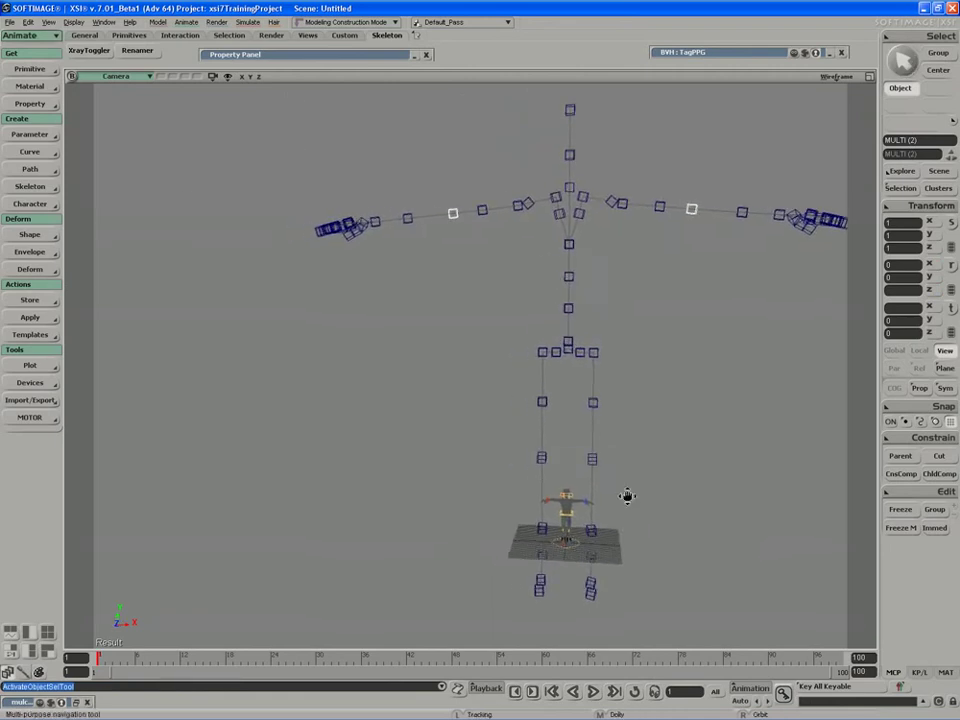
left_click_drag(627, 496, 636, 497)
key("s")
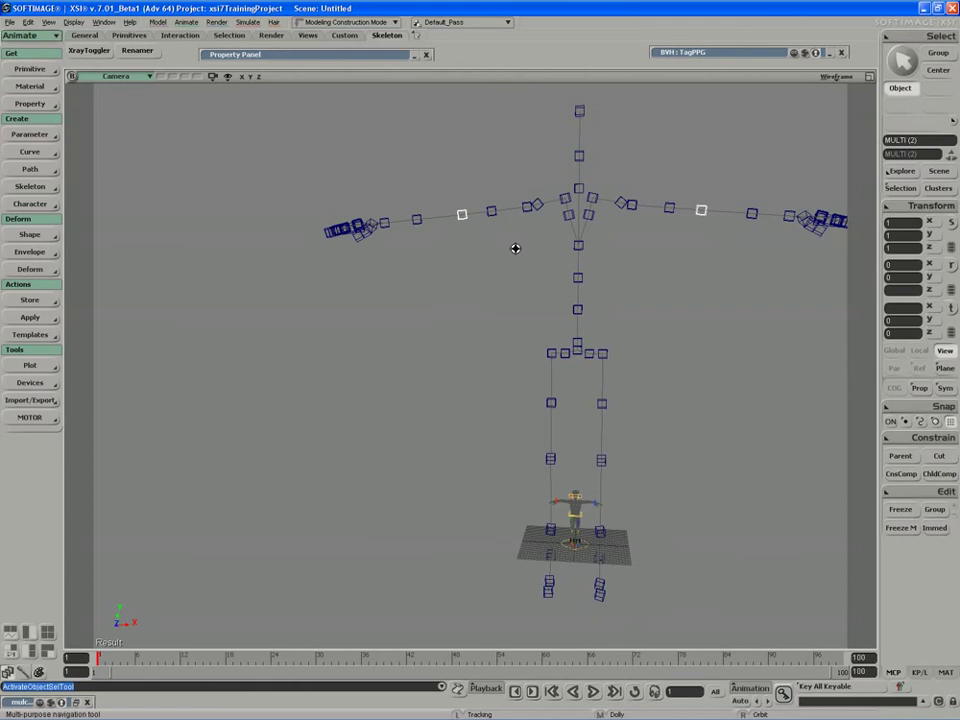
left_click_drag(515, 248, 491, 253)
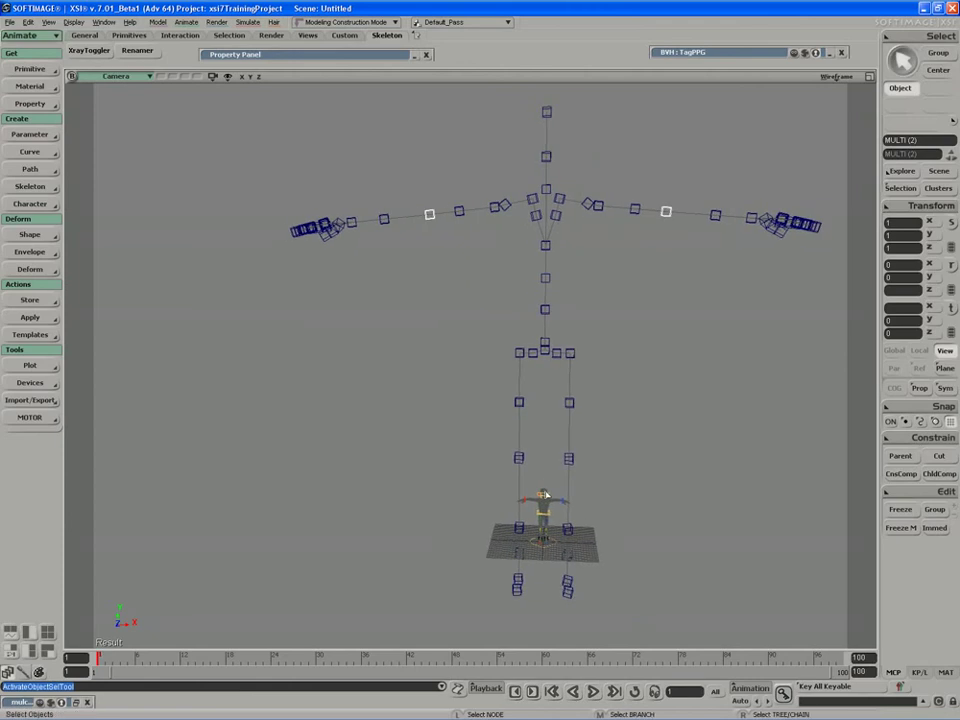